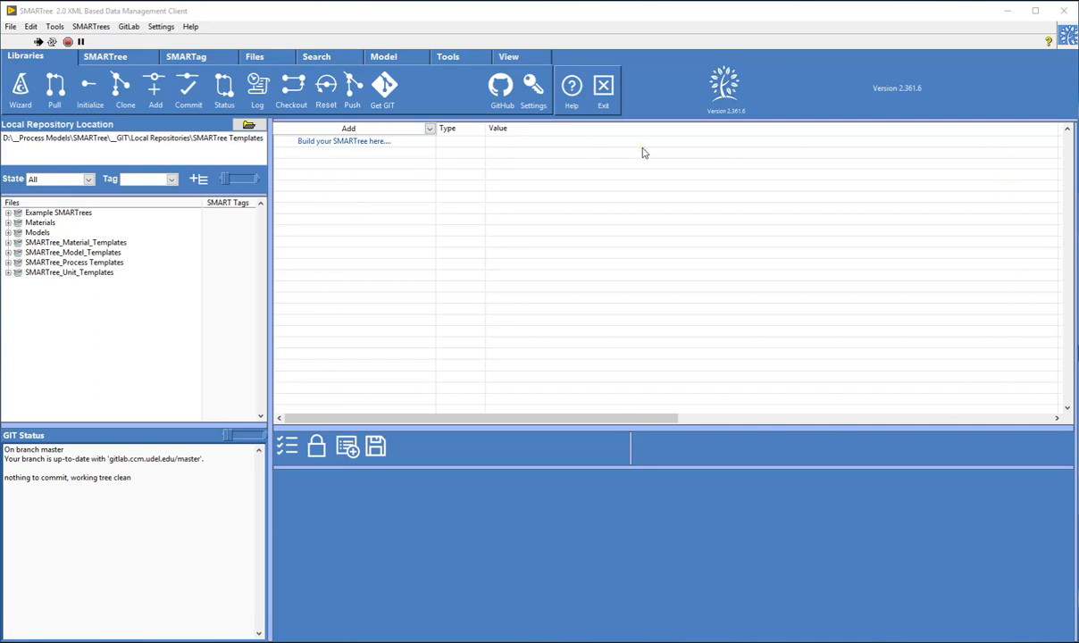
Add a Header element titled "A Header" to the empty SMARTree.
click(604, 148)
click(362, 129)
click(363, 129)
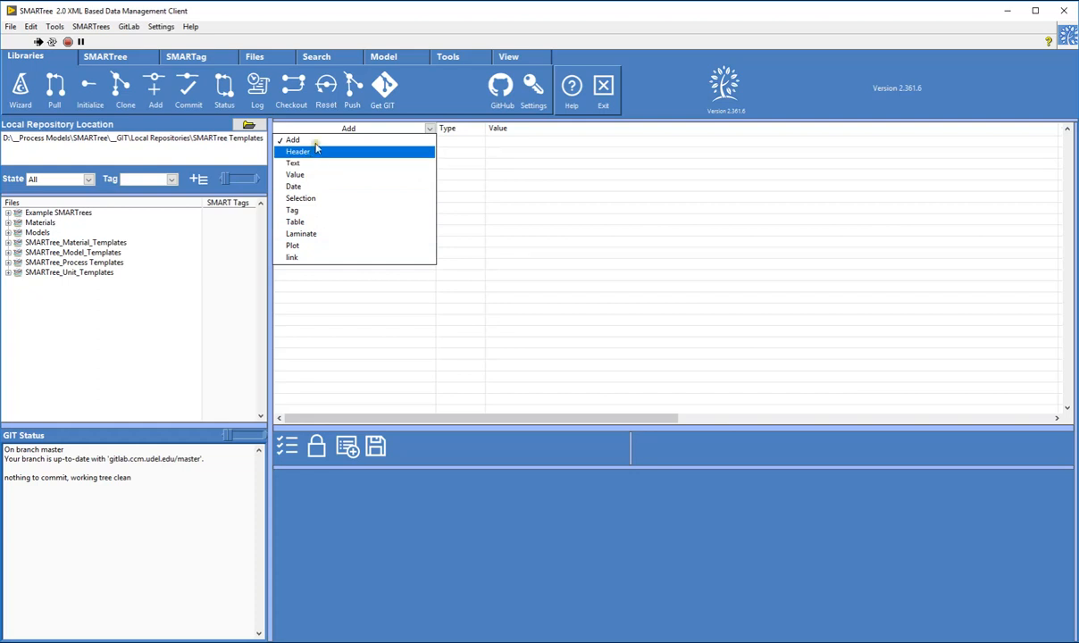
click(308, 152)
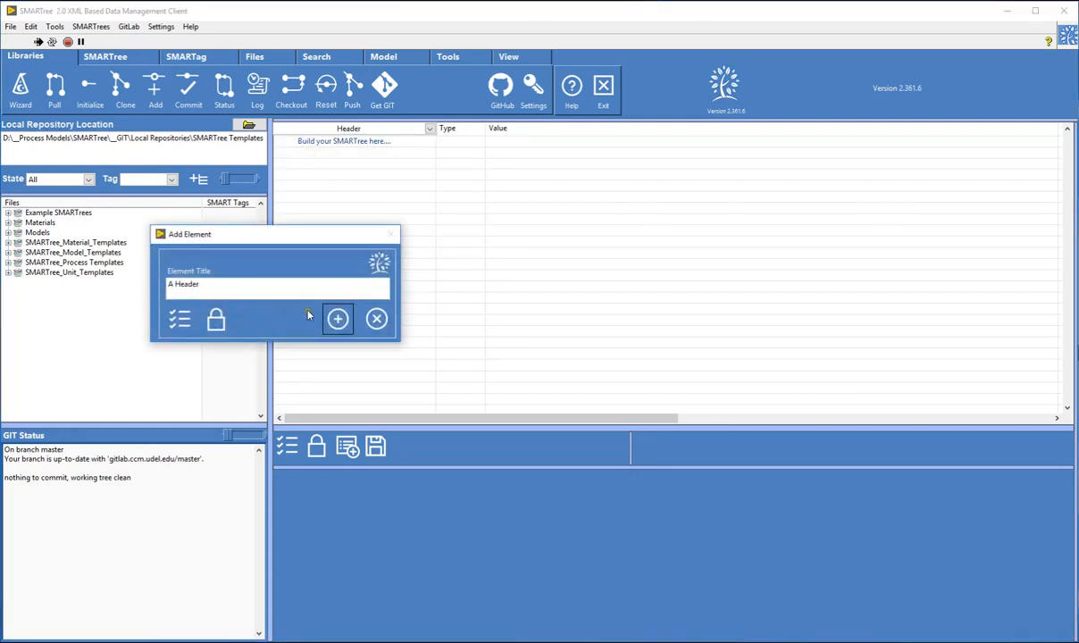
click(335, 316)
Add a Text element titled "Some Text" beneath A Header.
click(318, 145)
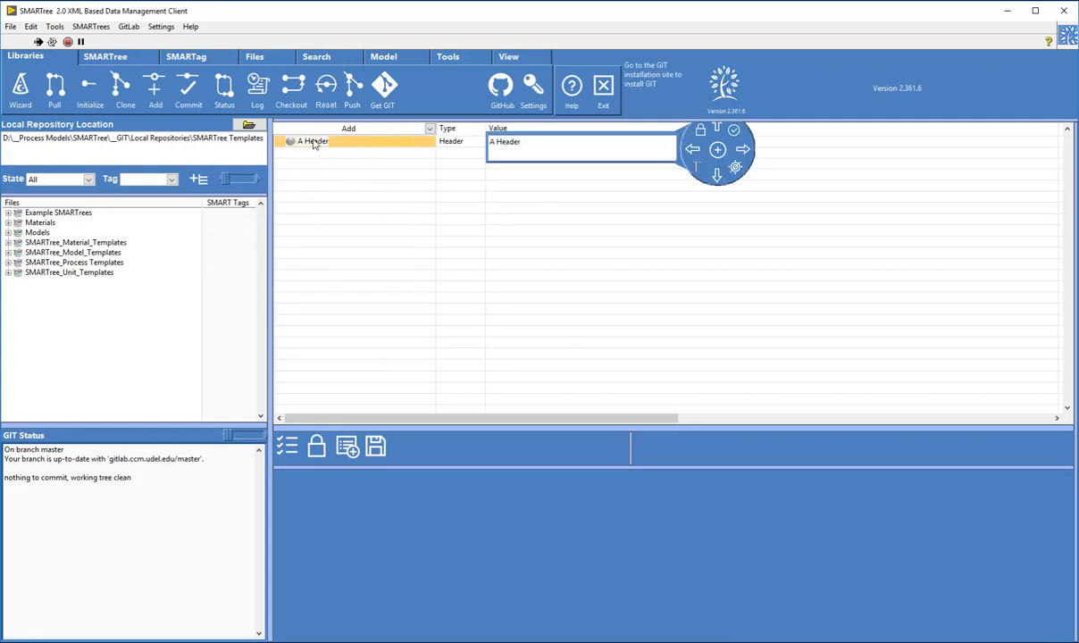
click(337, 127)
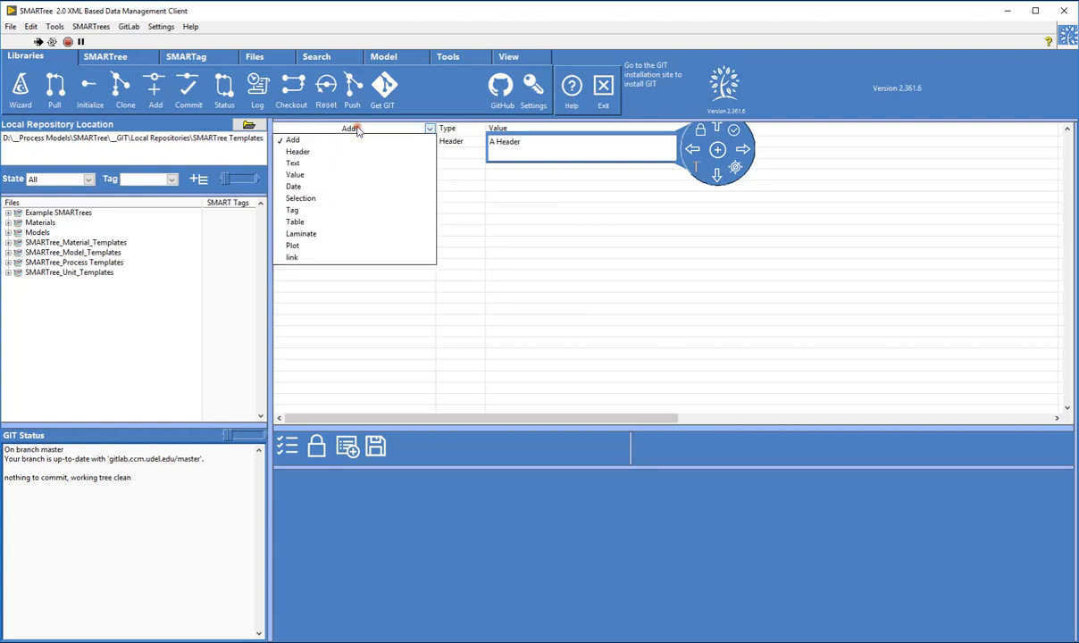
click(329, 164)
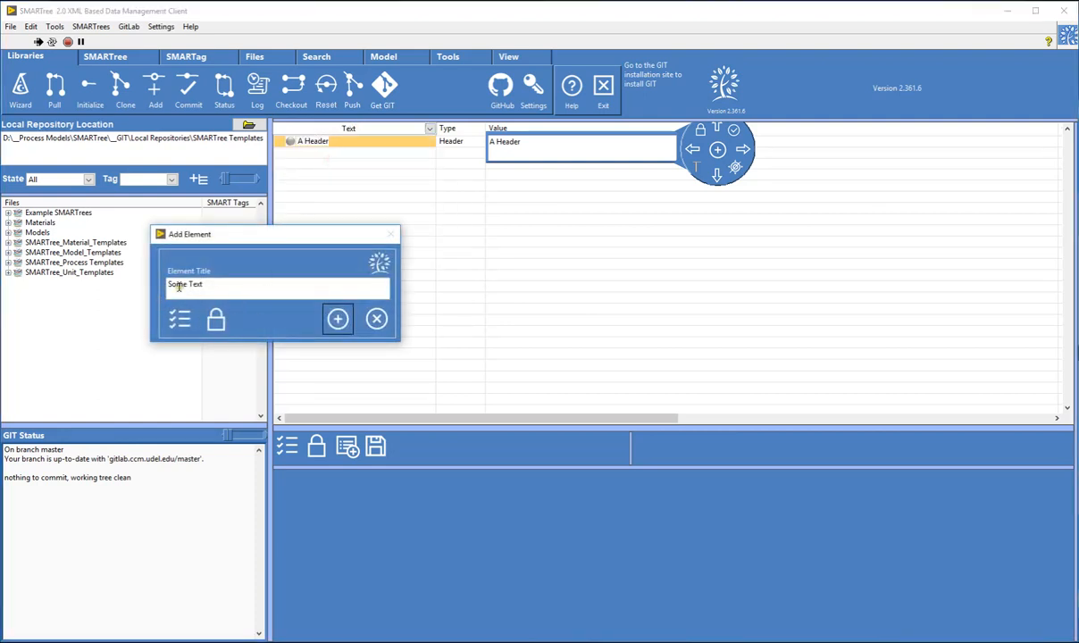
click(345, 321)
Enter a first name as the value of the Some Text element.
click(316, 150)
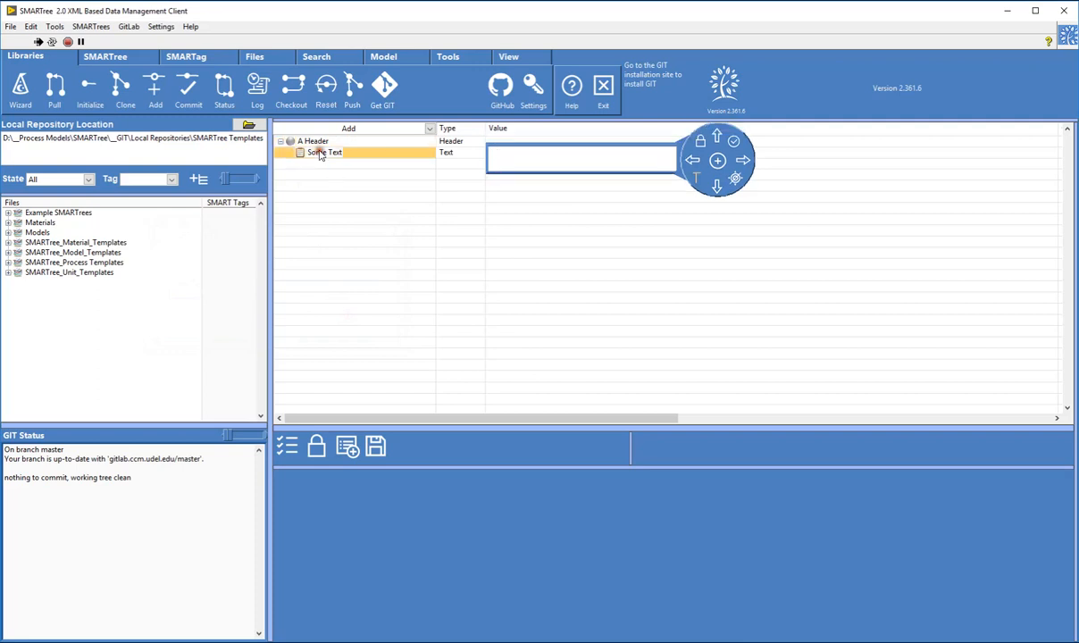
click(501, 156)
text(john)
click(350, 143)
click(346, 153)
Add a Value element titled "A Value" and a Date element titled "Date" beneath Some Text.
click(357, 129)
click(325, 176)
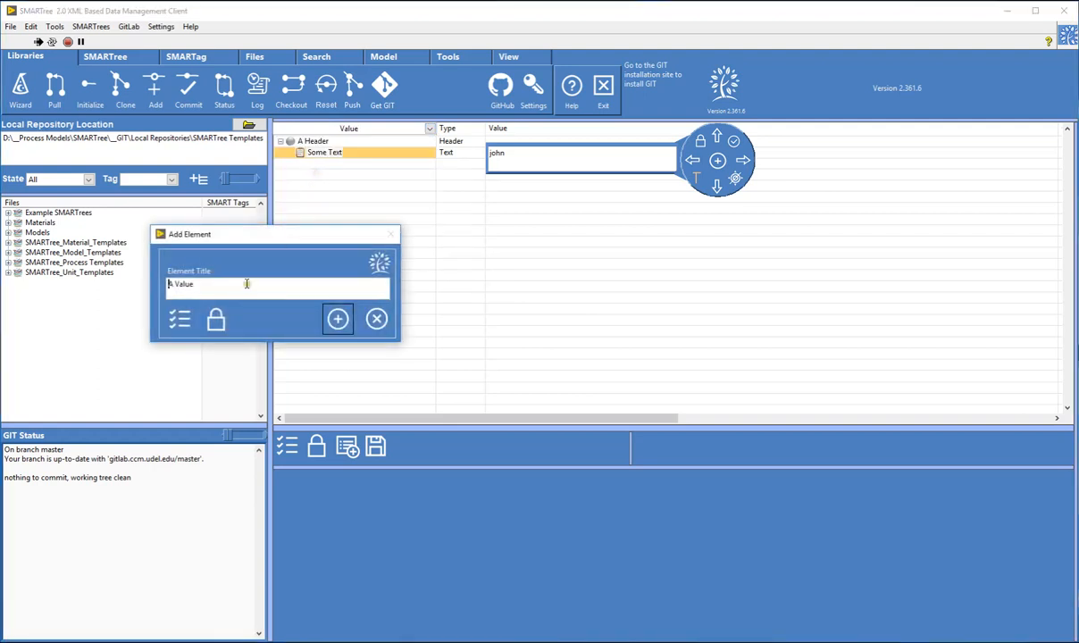
click(338, 319)
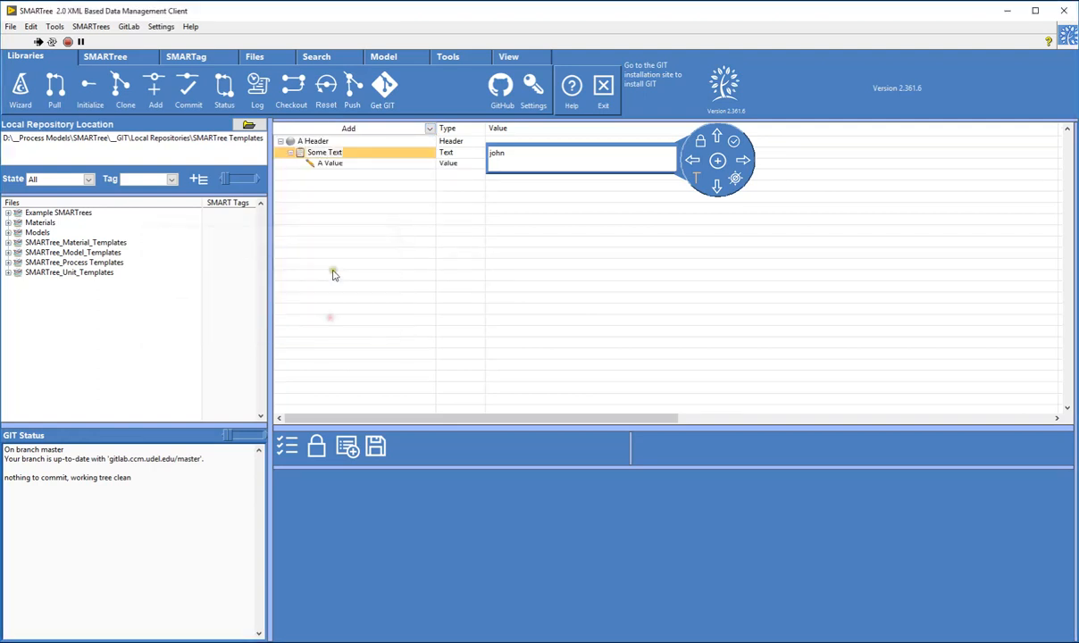
click(338, 129)
click(305, 185)
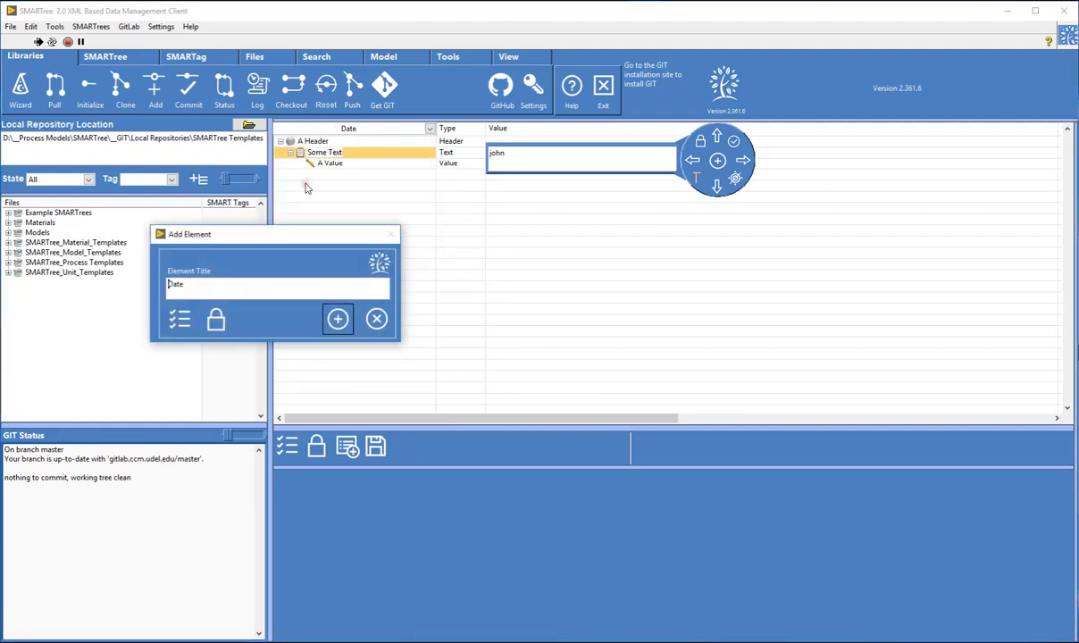
click(338, 319)
Add a Selection element titled "A Selection List" and a Table element titled "A Table" beneath Some Text.
click(346, 131)
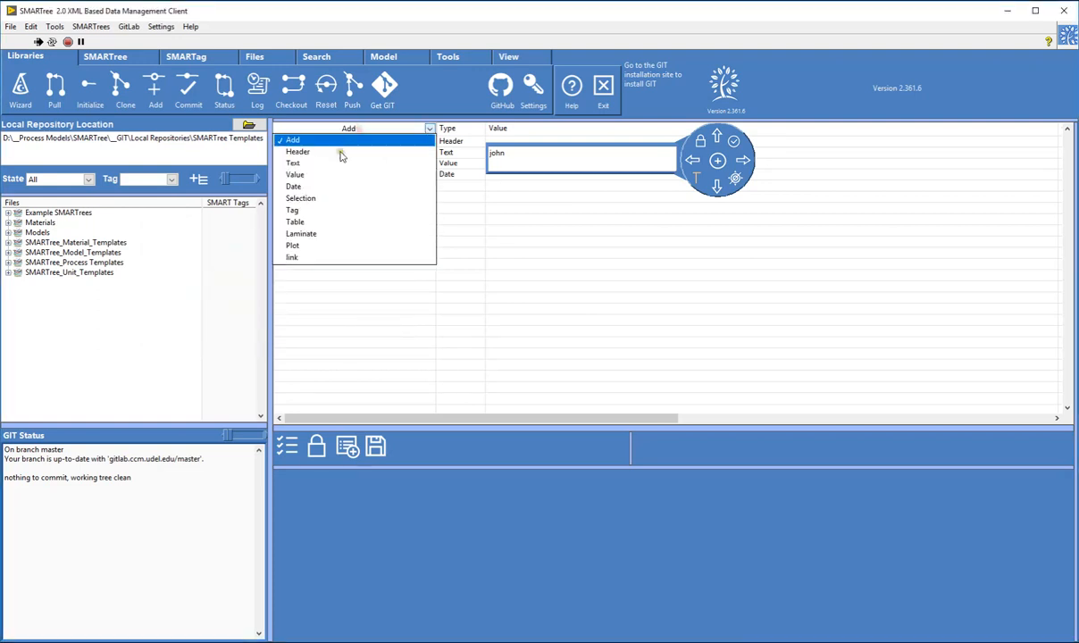
click(301, 197)
click(338, 319)
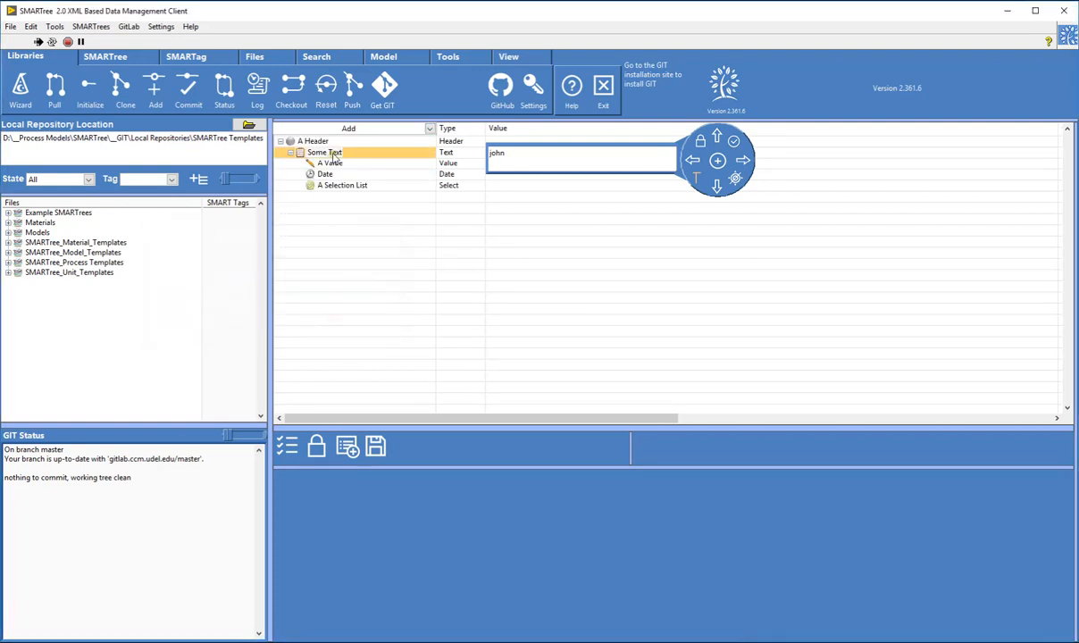
click(326, 129)
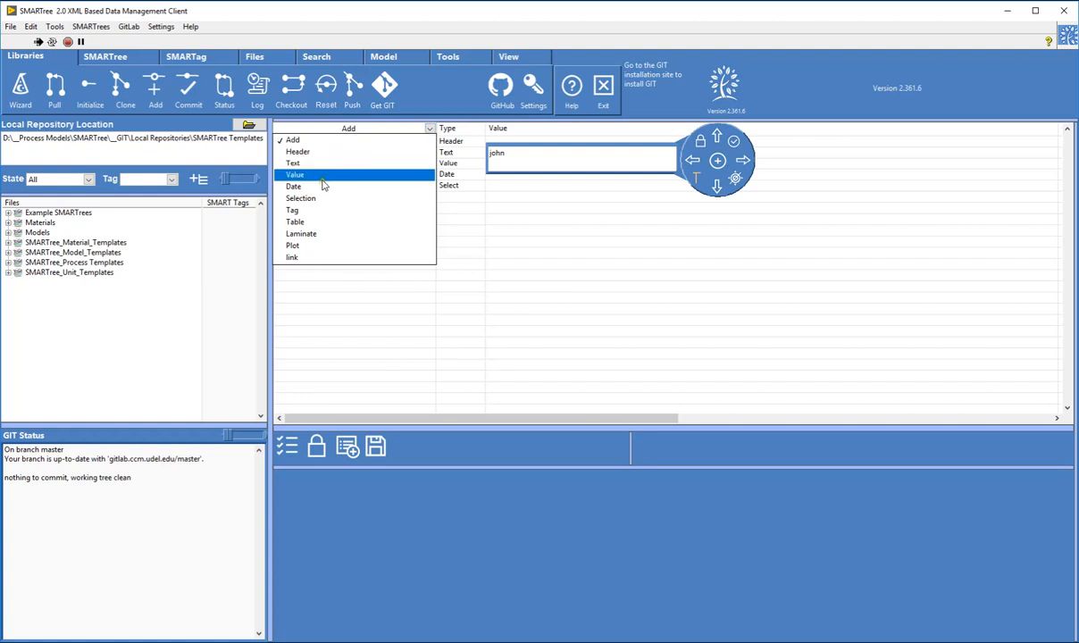
click(303, 222)
click(338, 319)
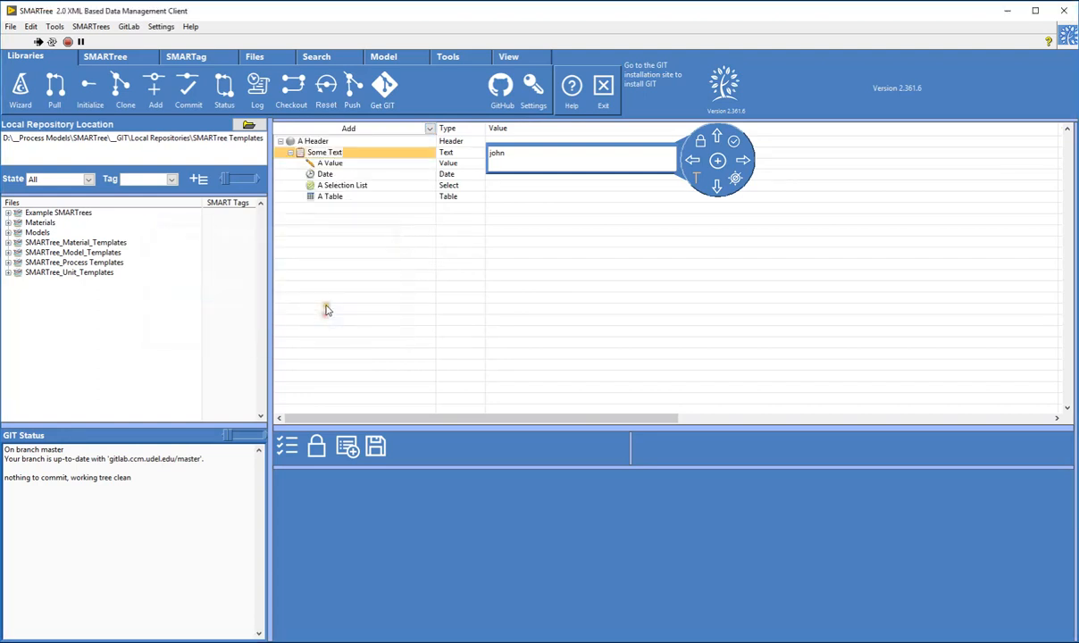
Reorder the elements beneath Some Text to Date, A Value, A Selection List and A Table.
click(330, 164)
click(325, 175)
click(354, 186)
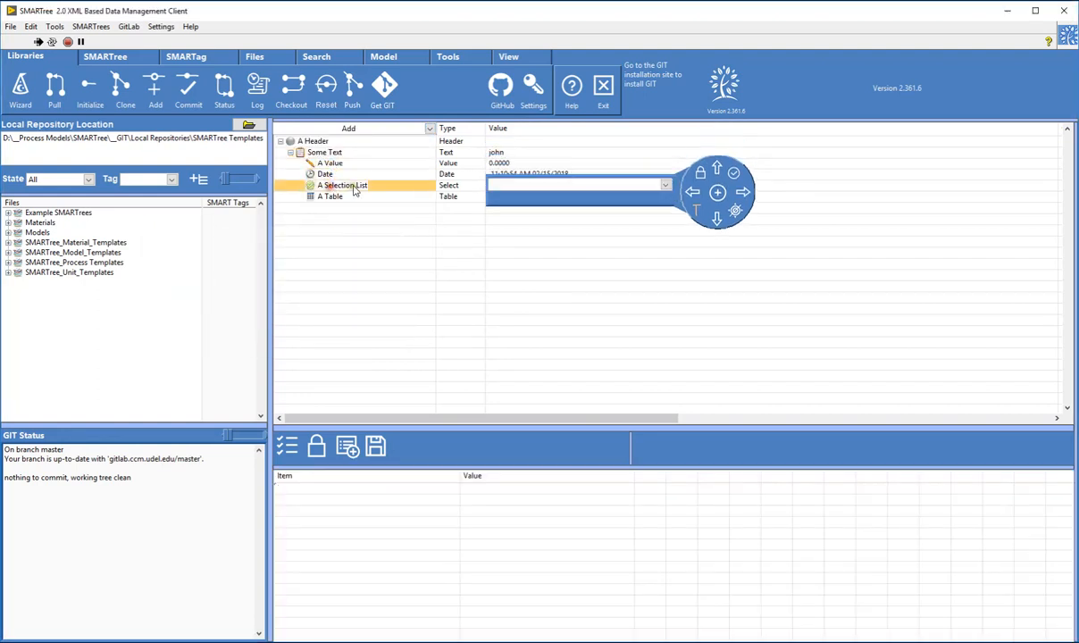
drag(354, 190, 344, 179)
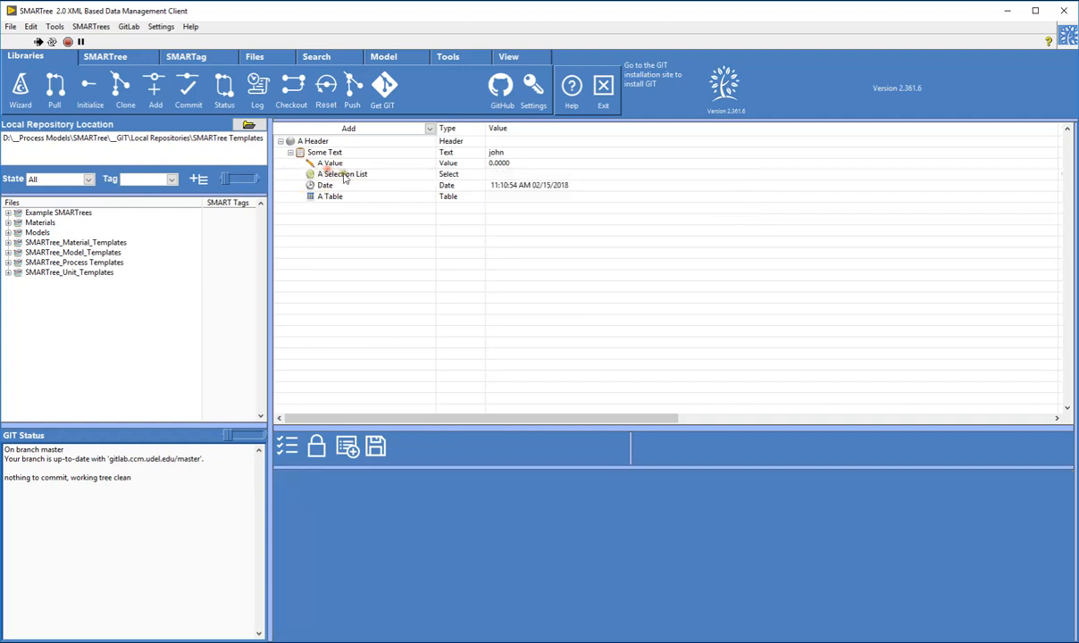
click(324, 153)
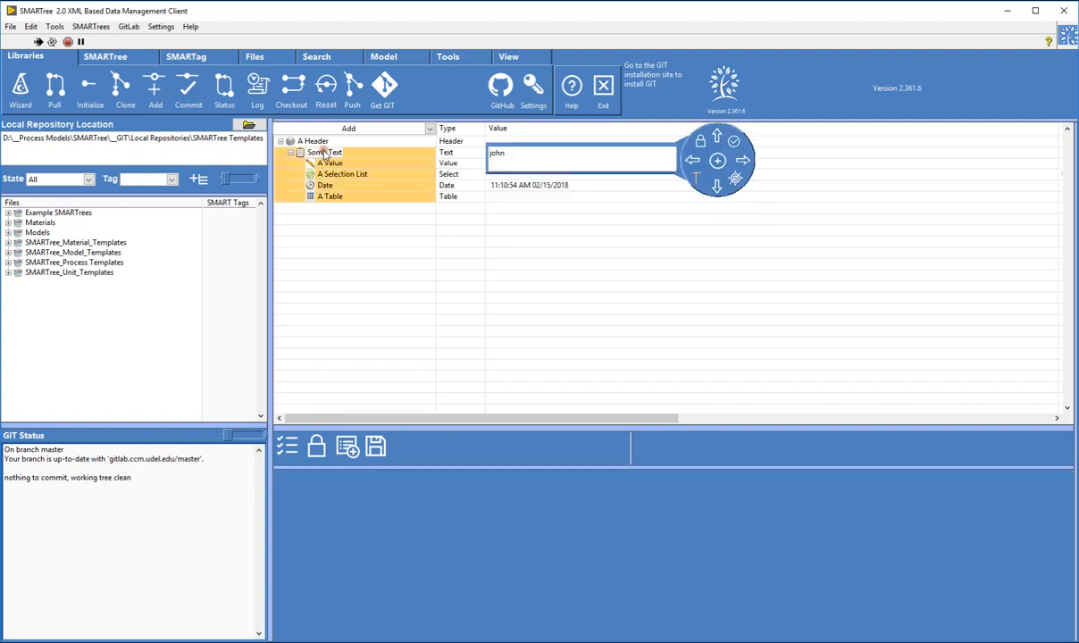
click(329, 164)
drag(328, 165, 325, 191)
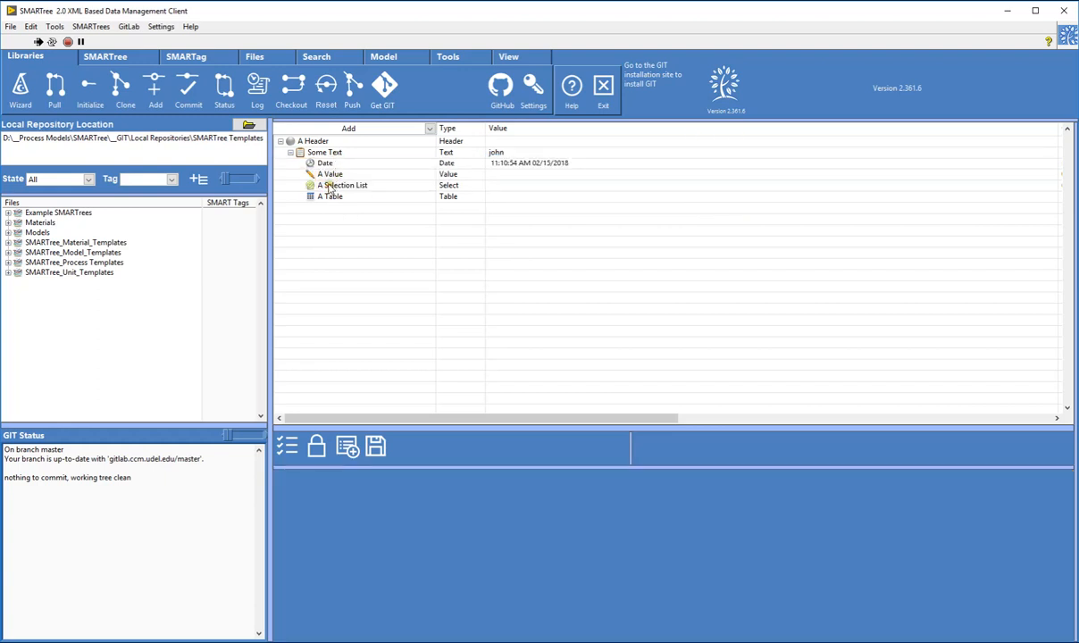
Set the A Value element to 0.5.
click(331, 165)
click(330, 175)
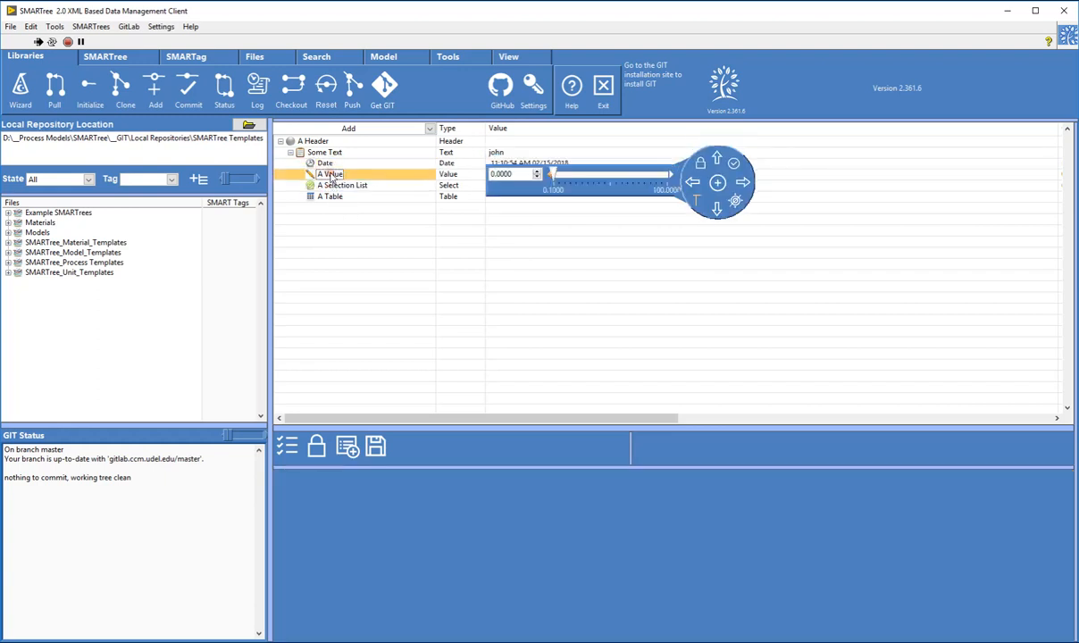
double_click(509, 174)
text(0.5)
Define Item 1, Item 2 and Item 3 as the options of A Selection List, with Item 1 selected.
click(392, 186)
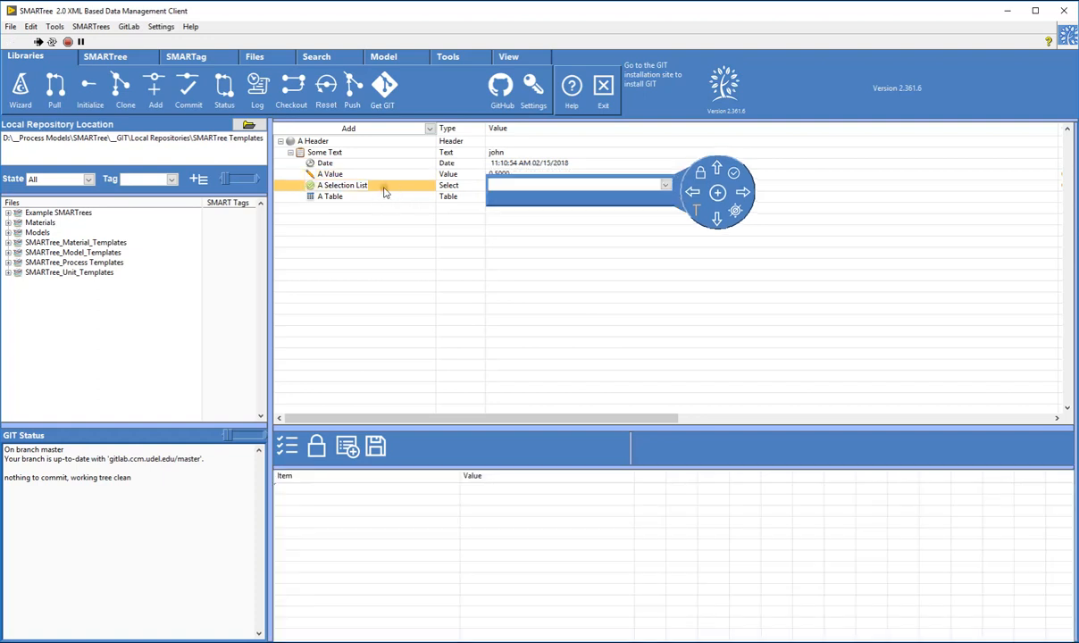
click(499, 186)
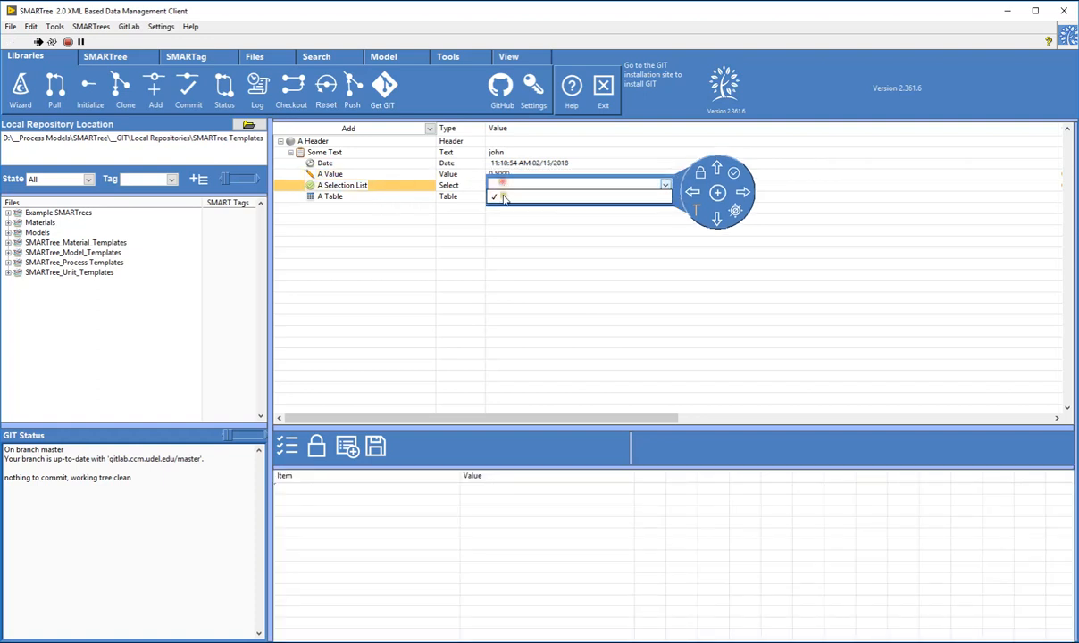
click(503, 186)
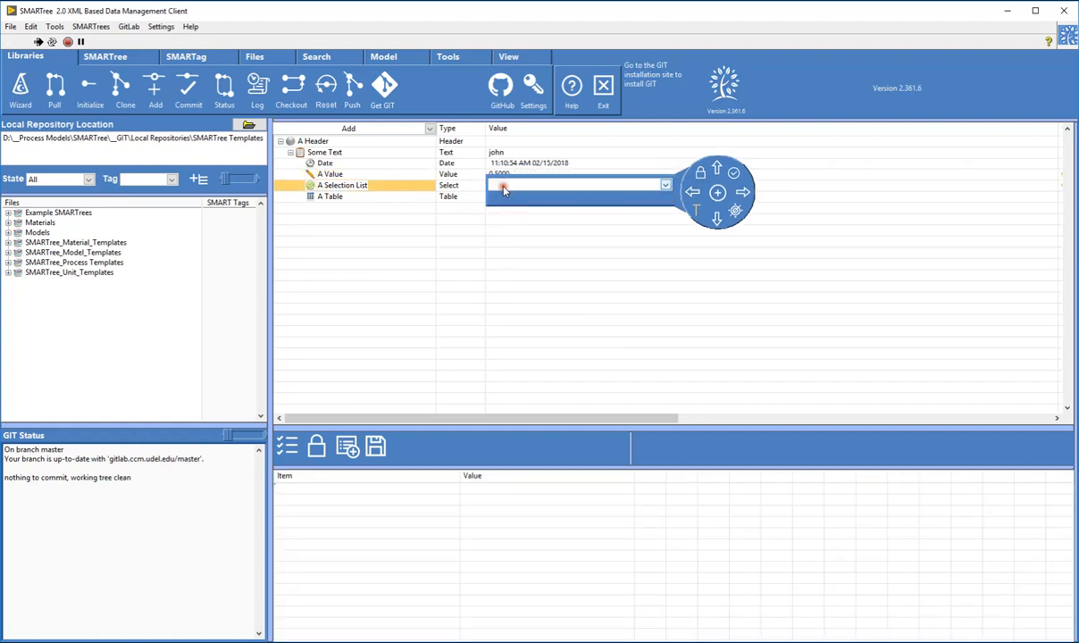
click(298, 491)
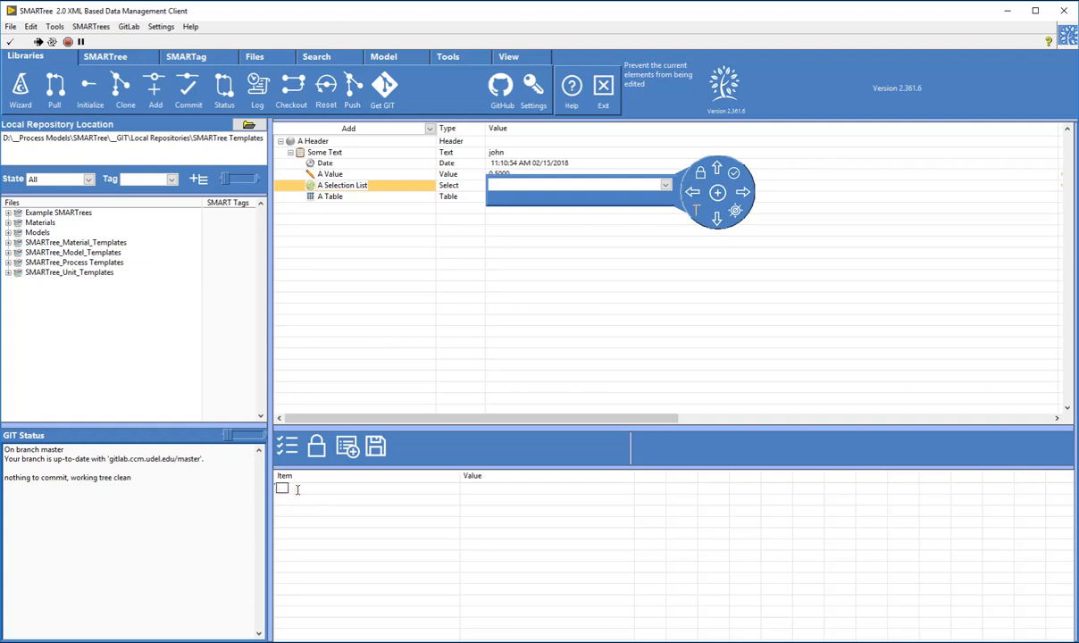
text(Item 1)
click(314, 500)
text(Item 2)
click(282, 510)
text(Item 3)
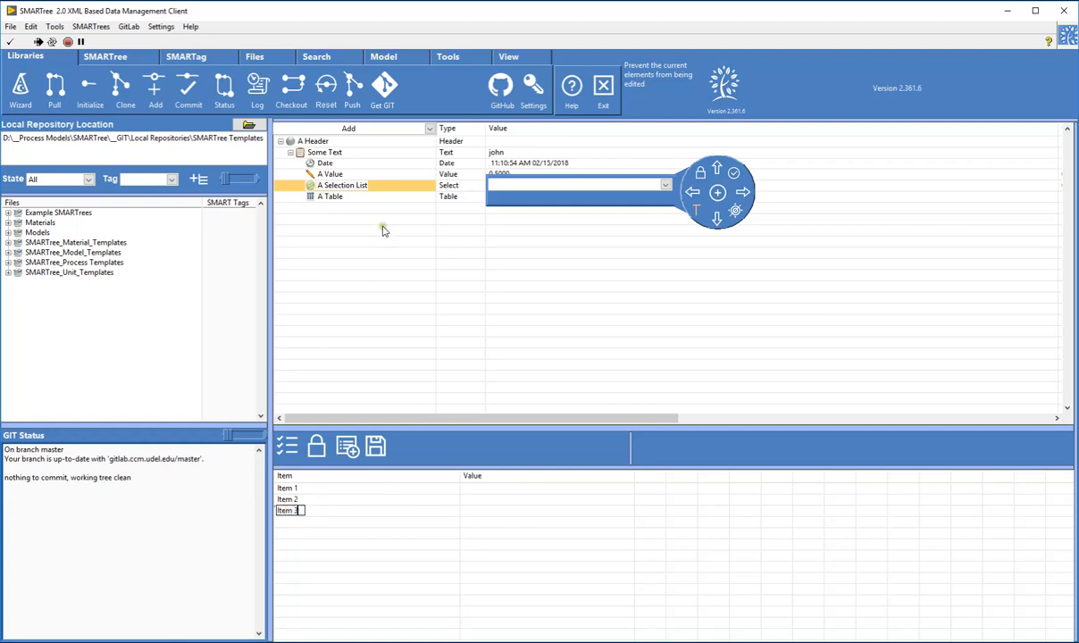
click(374, 195)
click(386, 186)
click(472, 189)
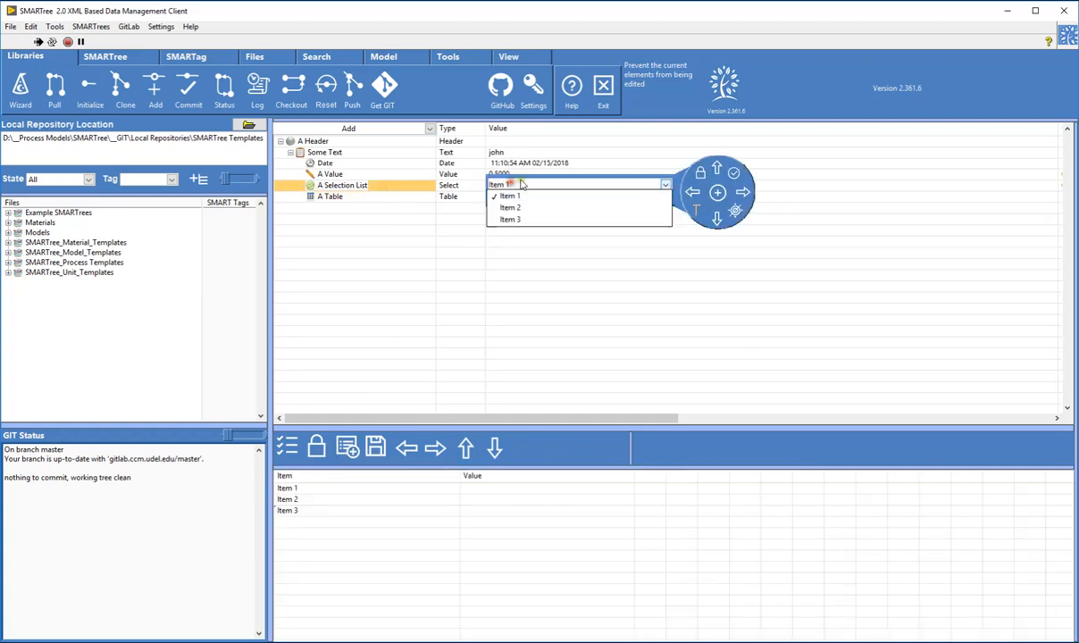
Fill A Table's first column with A, B, C and its second column with 1, 2, 3.
click(382, 199)
click(382, 197)
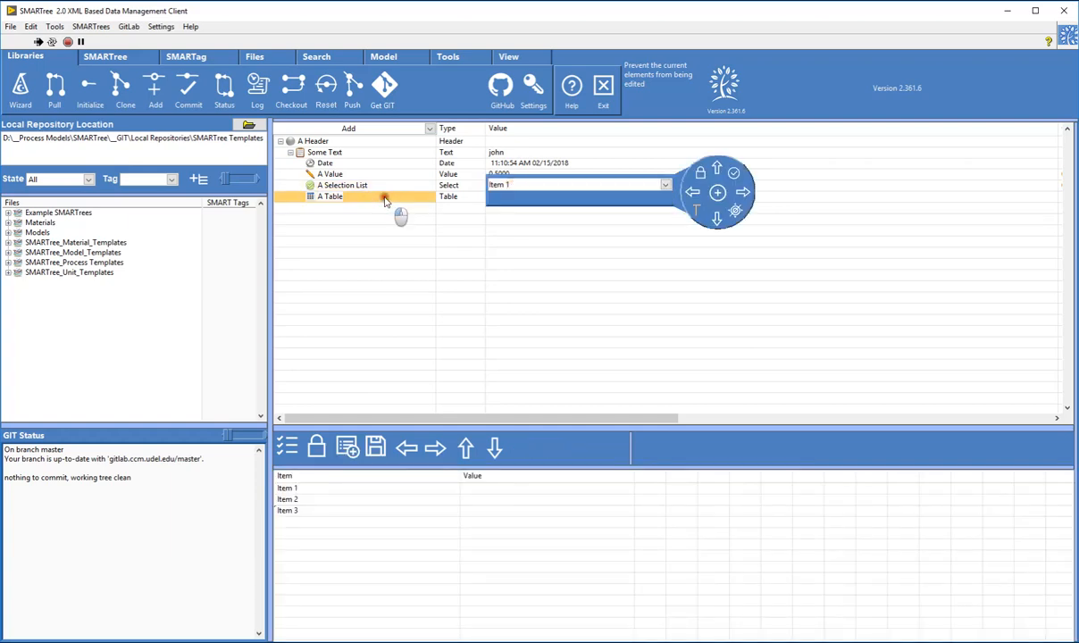
click(367, 185)
click(386, 200)
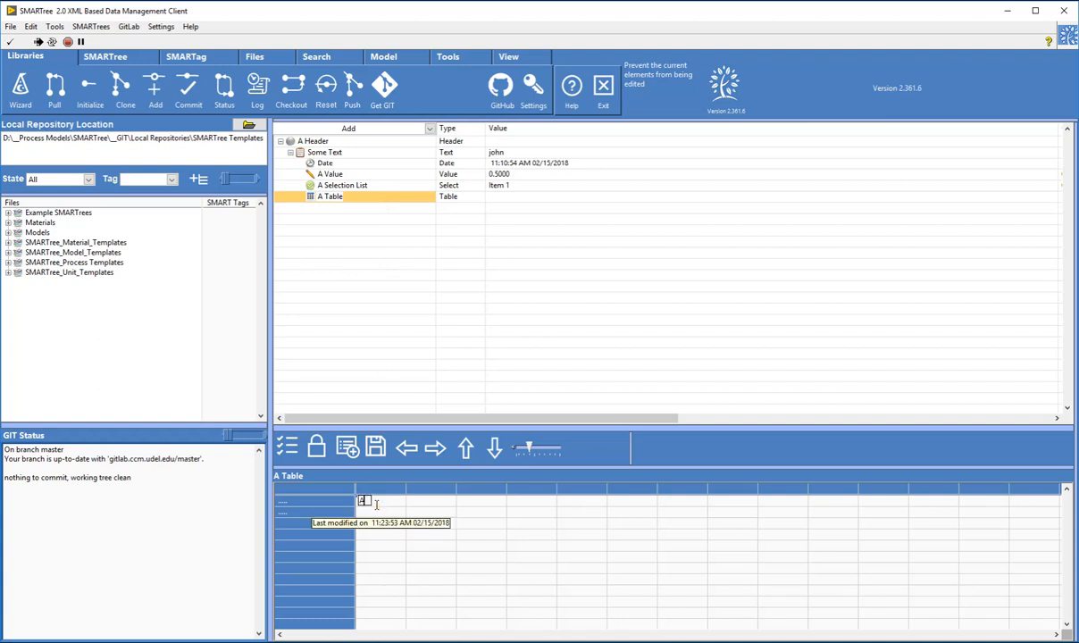
click(371, 513)
text(B)
key(Return)
text(C)
click(416, 502)
text(1)
click(419, 513)
text(2)
click(420, 523)
text(3)
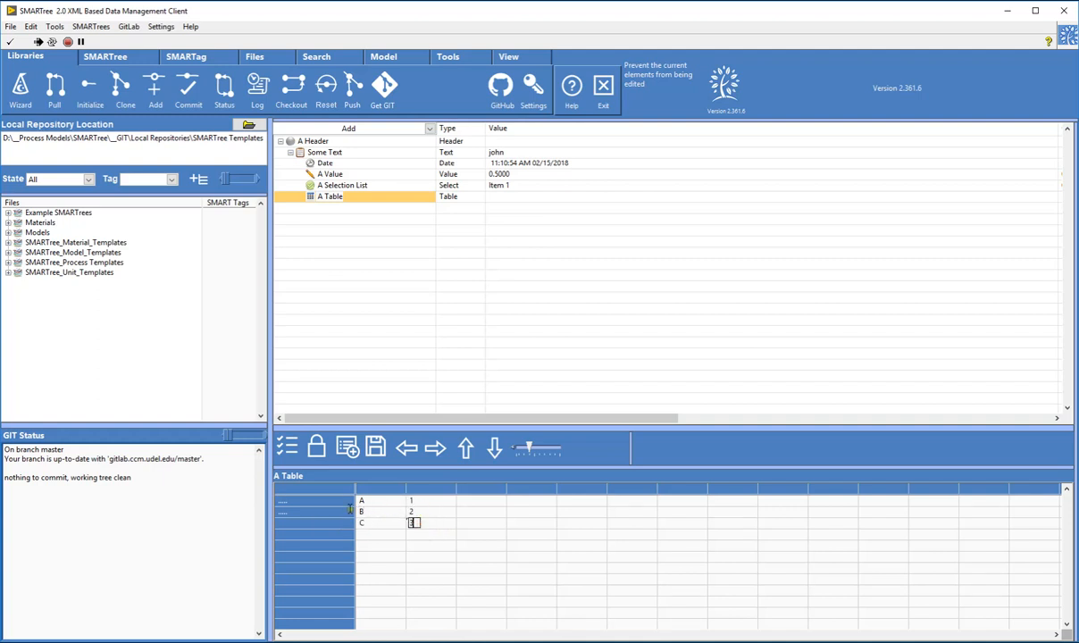
Name the two columns of A Table "column A" and "C B".
click(391, 489)
text(column A)
click(421, 488)
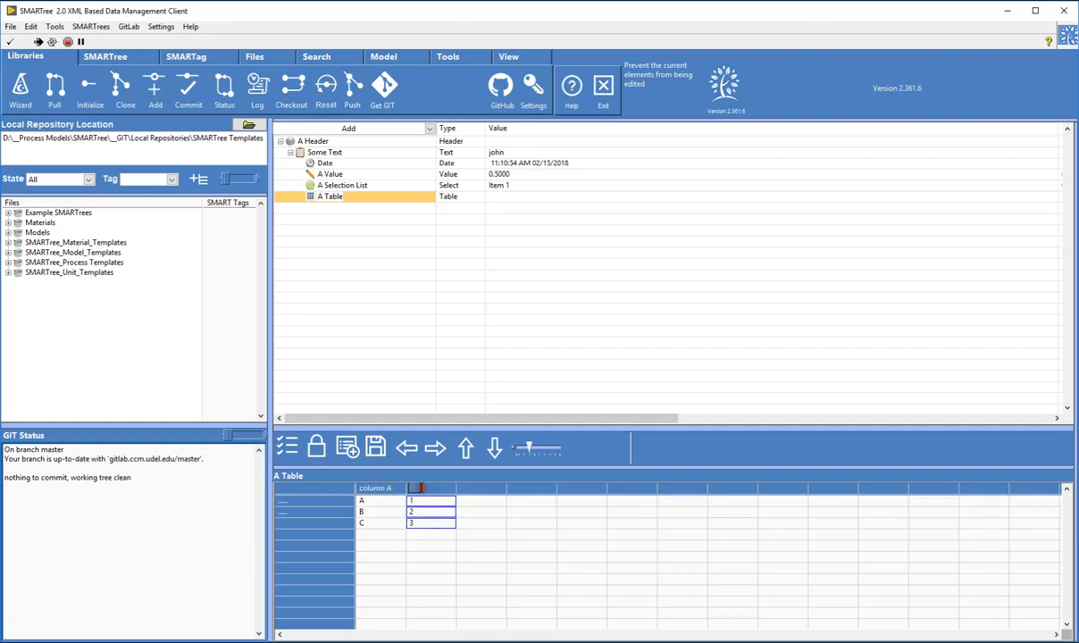
text(C B)
click(311, 502)
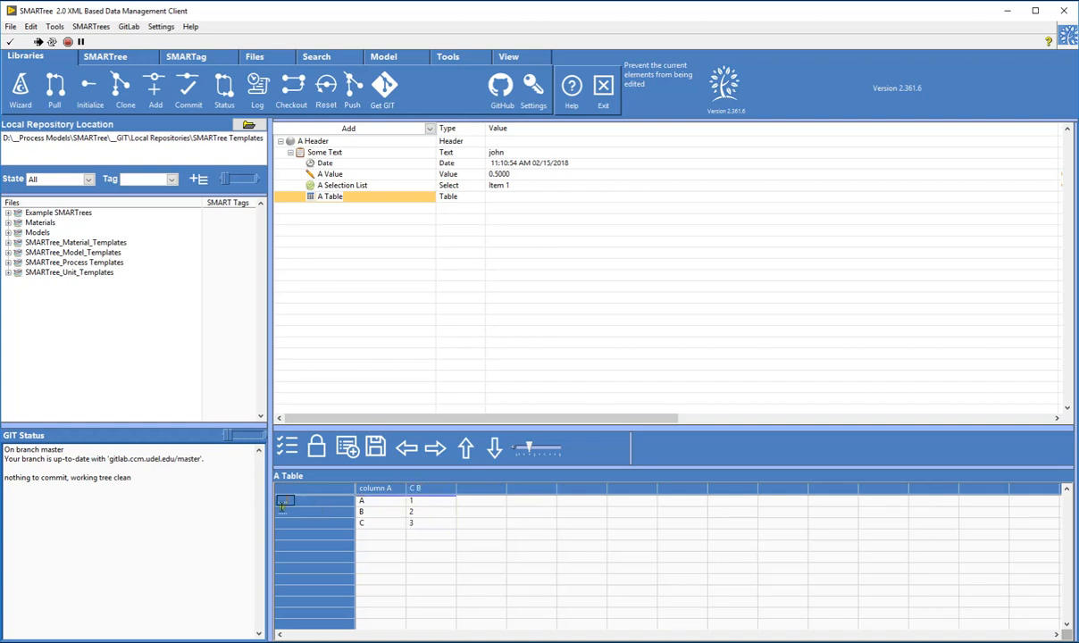
click(363, 174)
click(352, 197)
click(346, 183)
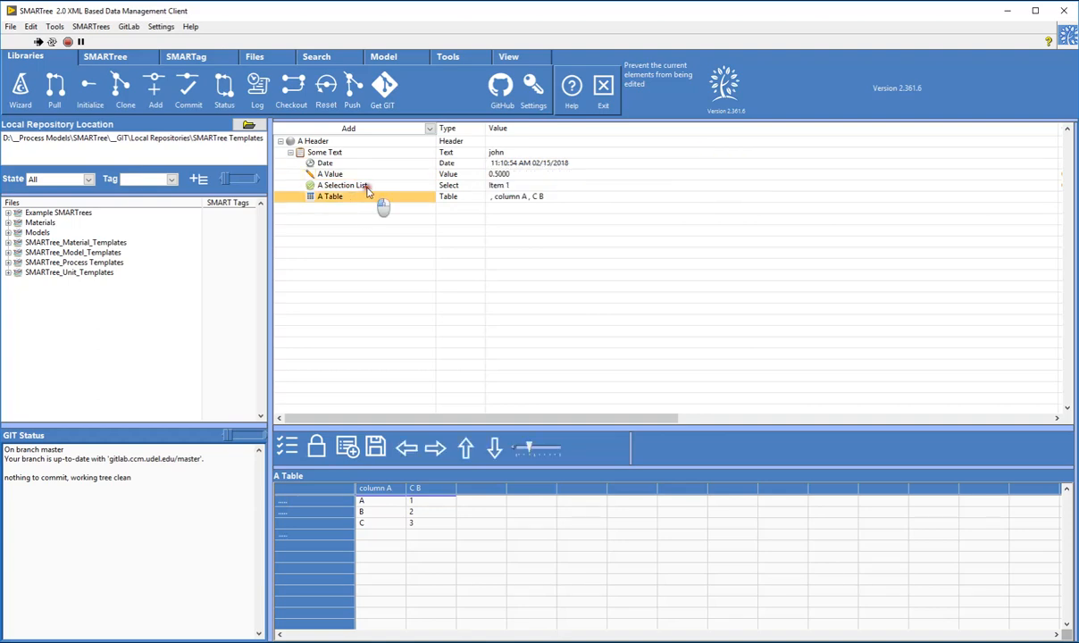
click(363, 198)
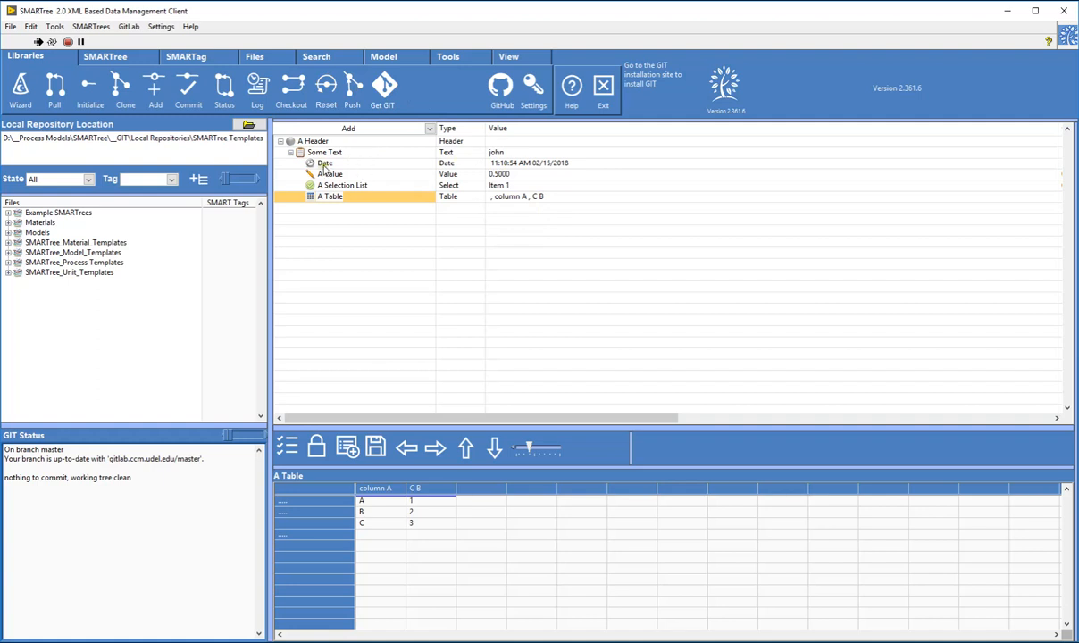
Set the slider range of A Value from 0 to 1 and turn on the element's check mark.
click(377, 178)
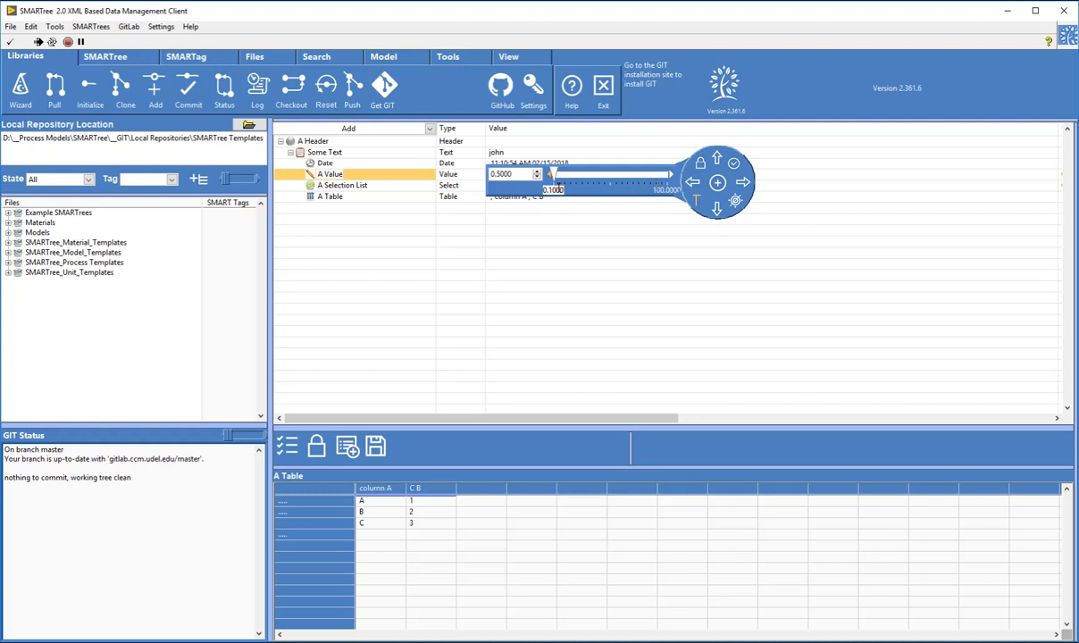
click(634, 194)
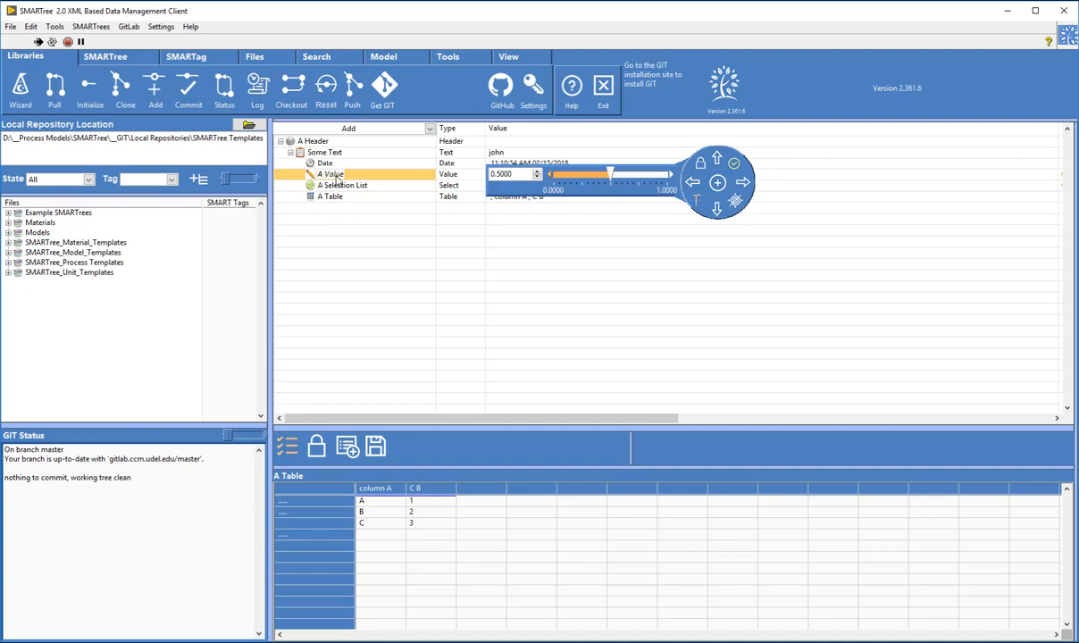
click(330, 186)
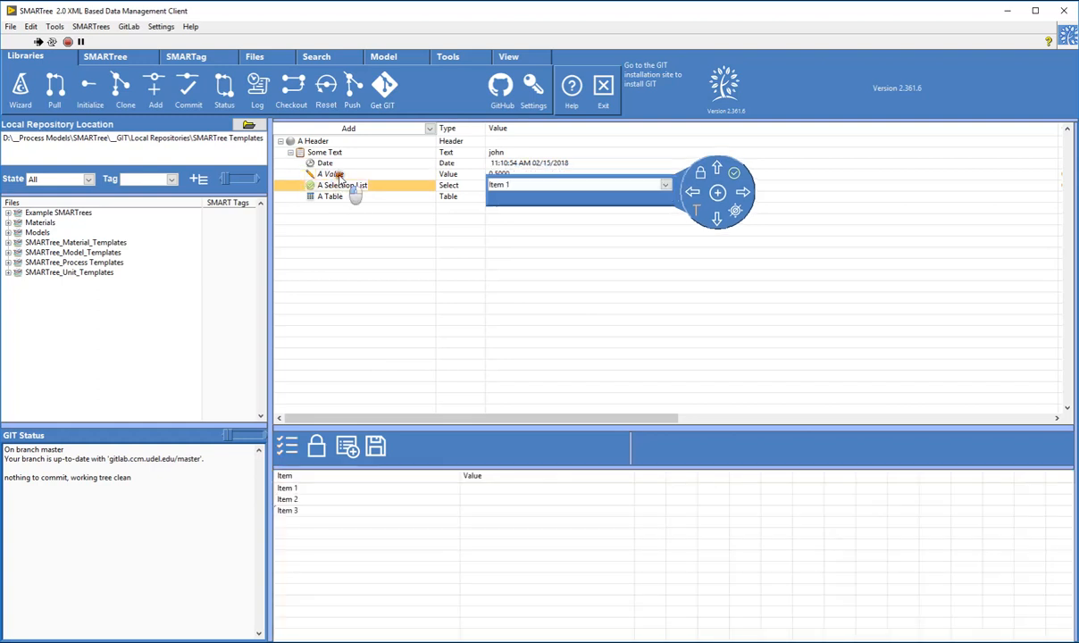
click(340, 176)
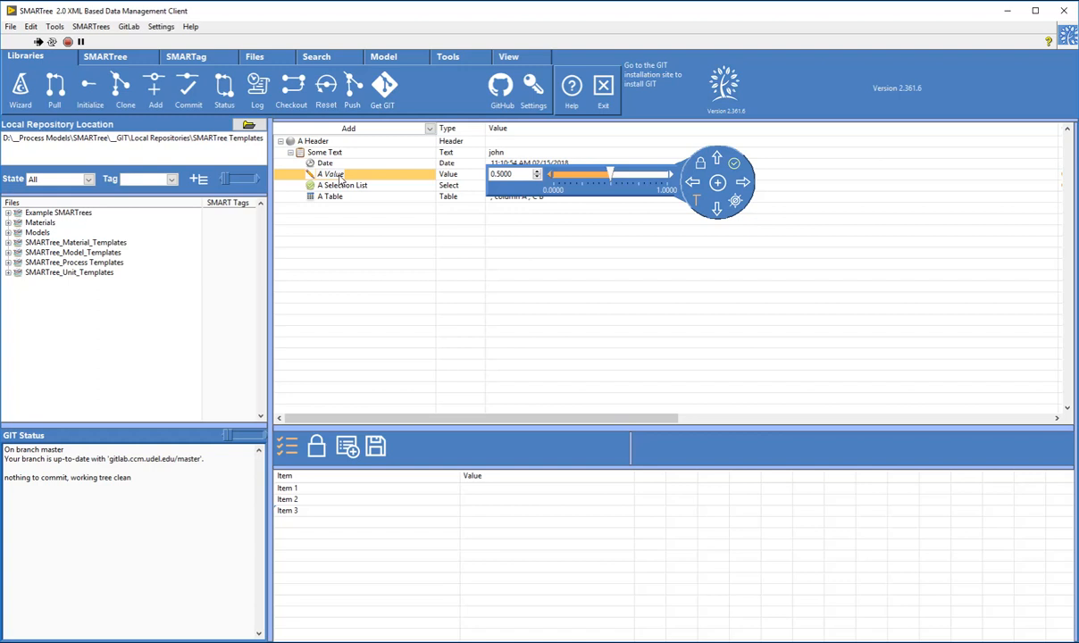
Set A Value to 2 and reselect the element to check it against its slider range.
double_click(507, 174)
text(2)
click(387, 190)
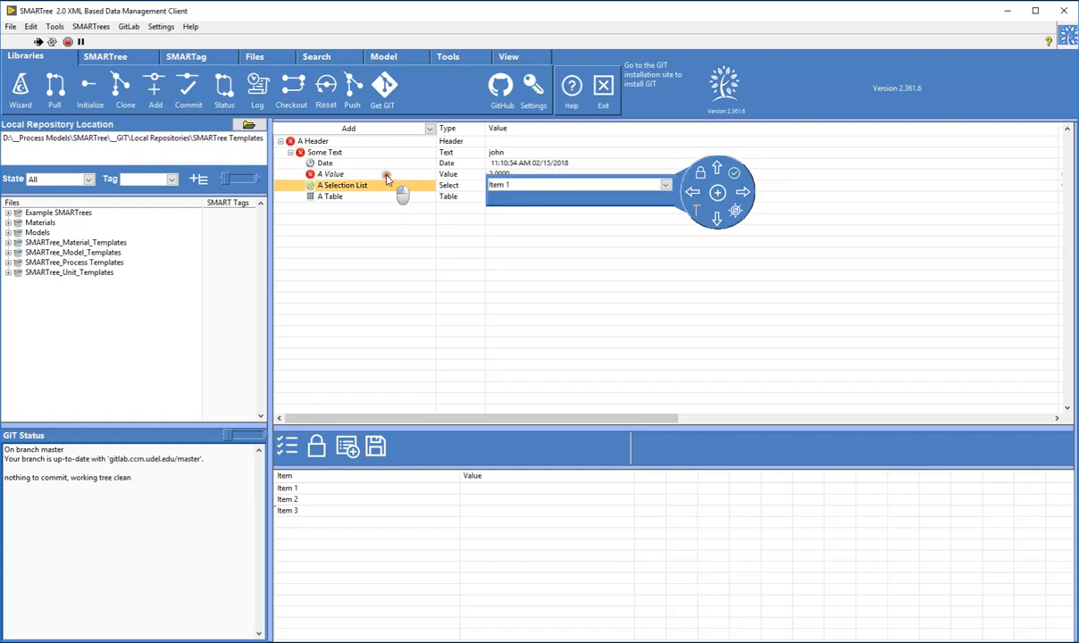
click(350, 175)
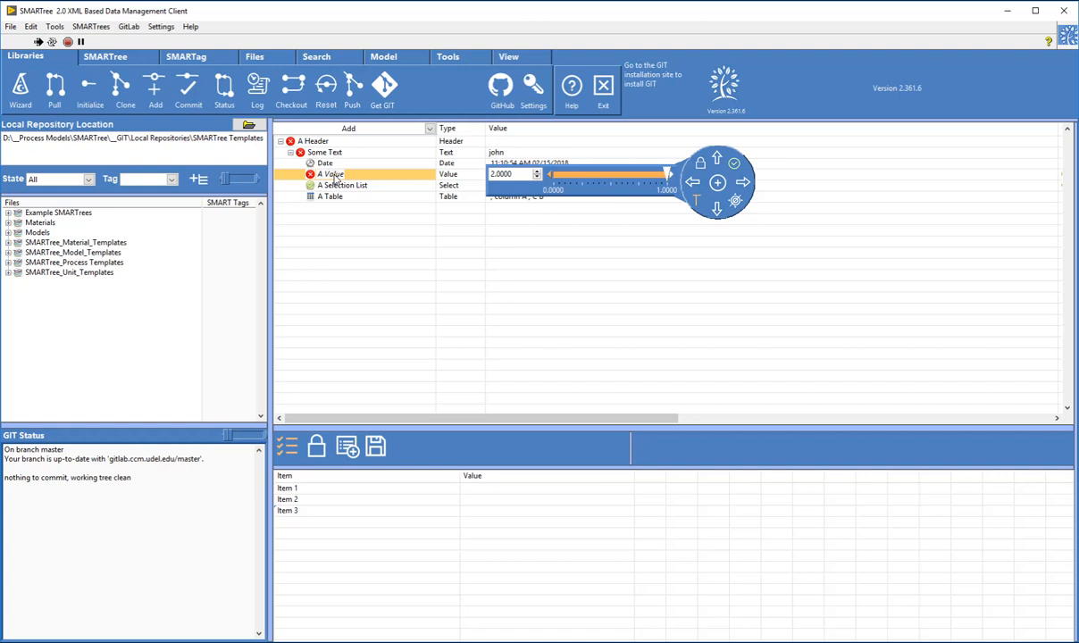
Set A Value back to 0.5, within its slider range.
double_click(509, 175)
key(BackSpace)
click(412, 186)
click(409, 177)
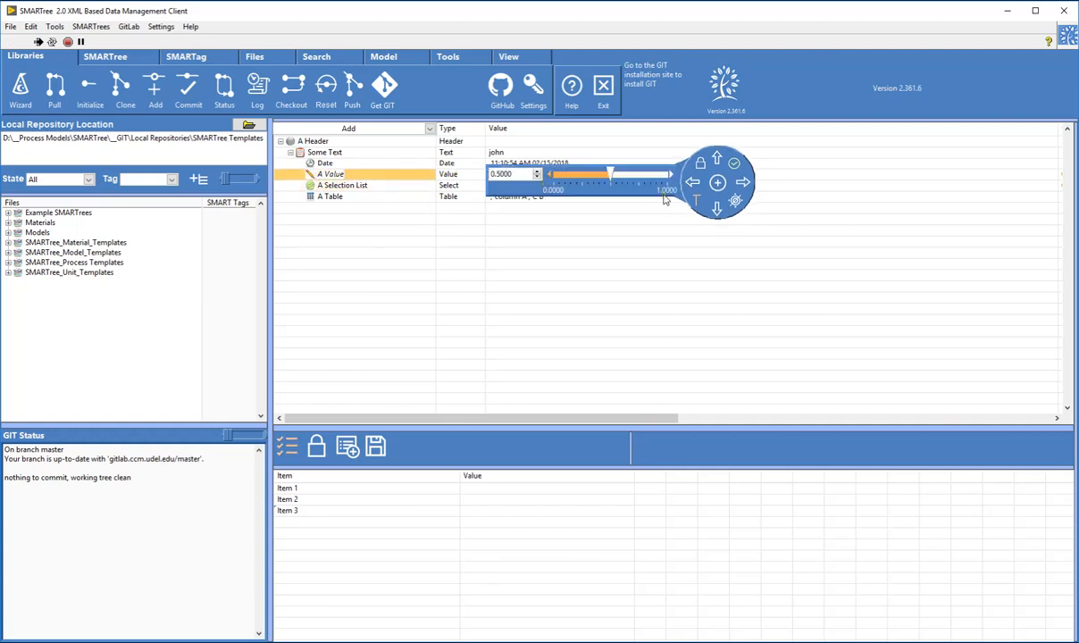
Look through the format and precision options for A Value's number.
right_click(515, 174)
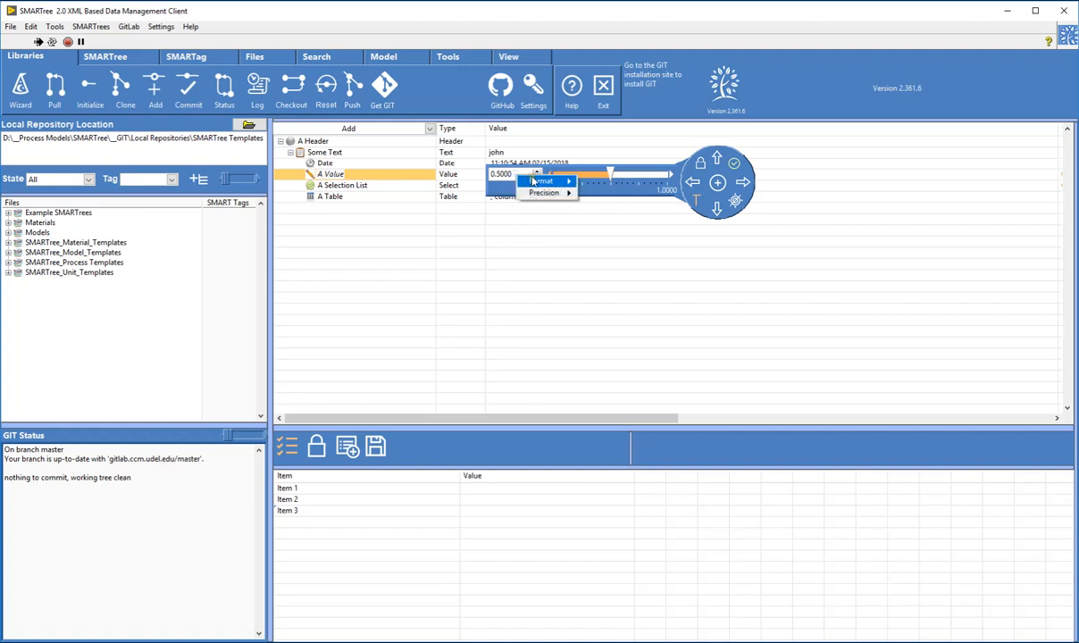
mouse_move(554, 182)
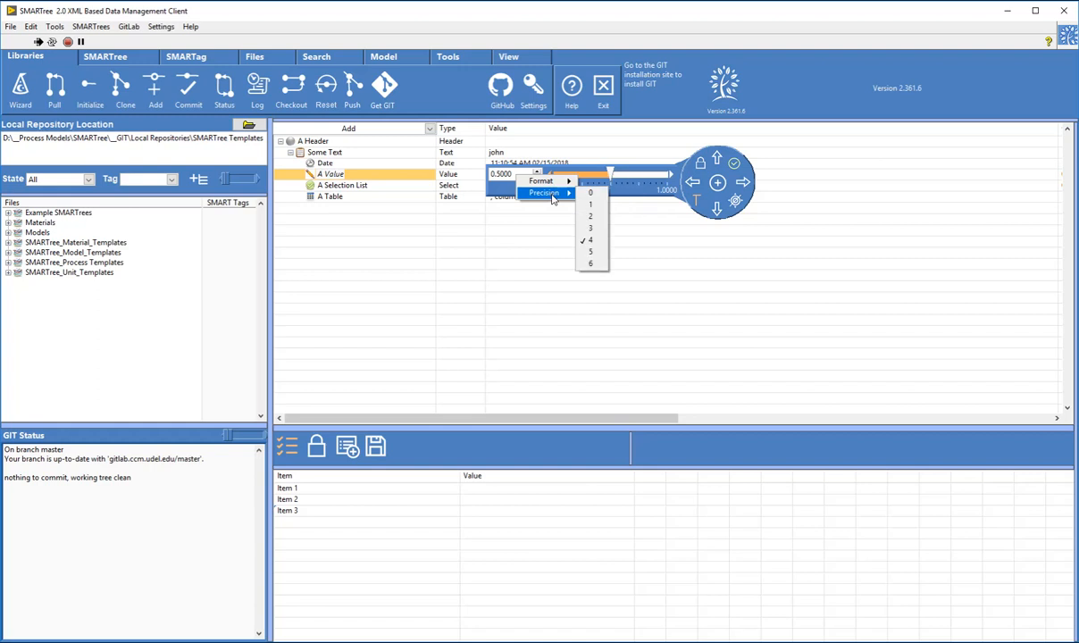
click(370, 161)
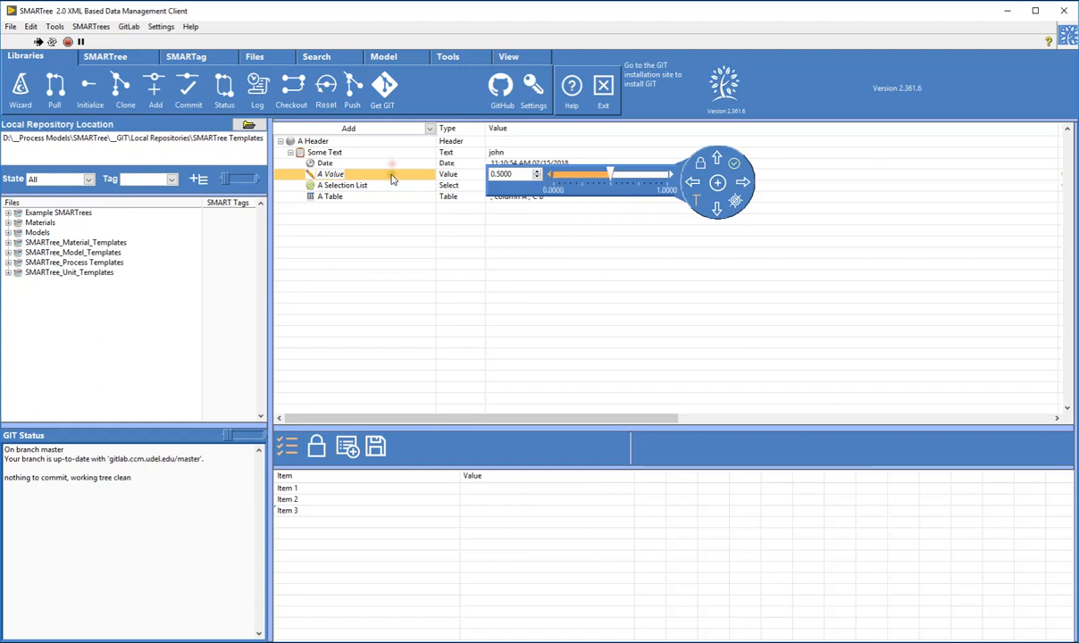
Apply a logic condition to A Selection List and to its Item 1 option.
click(364, 185)
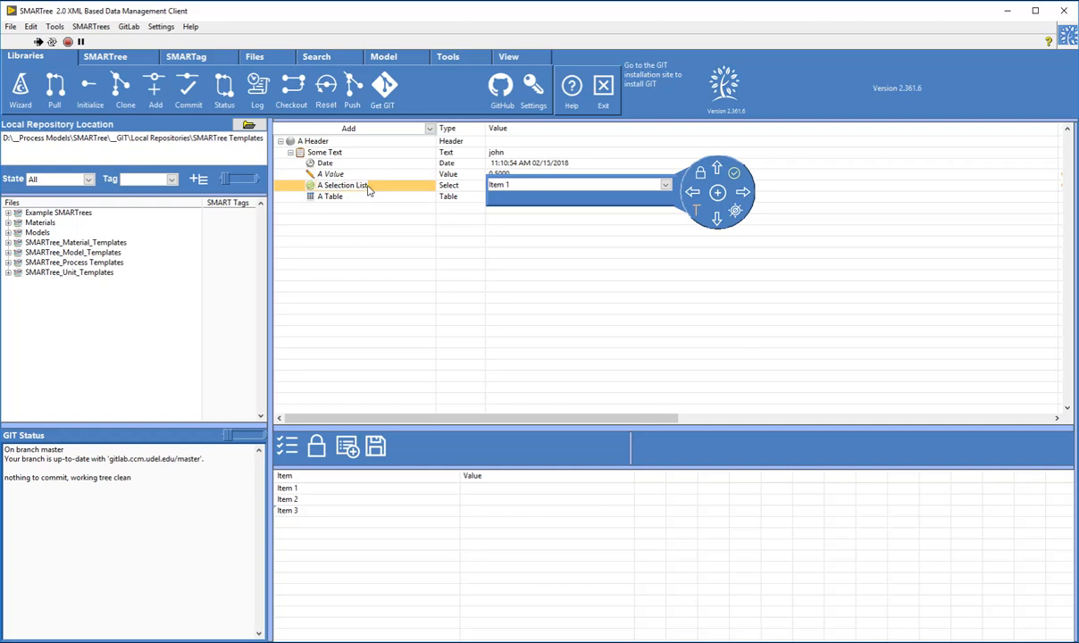
right_click(368, 188)
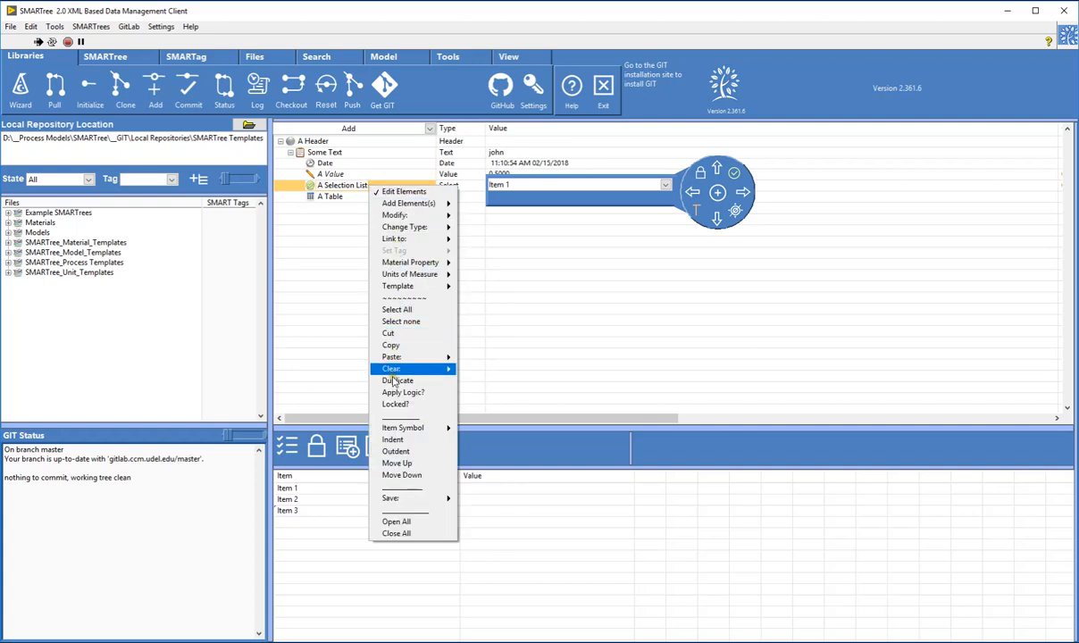
click(738, 176)
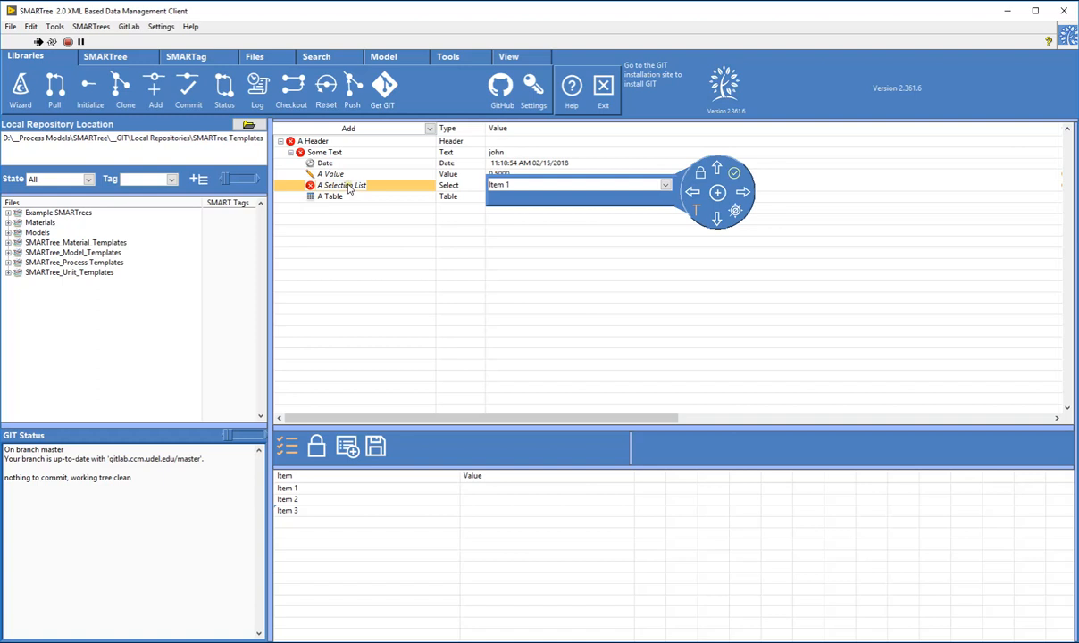
click(307, 490)
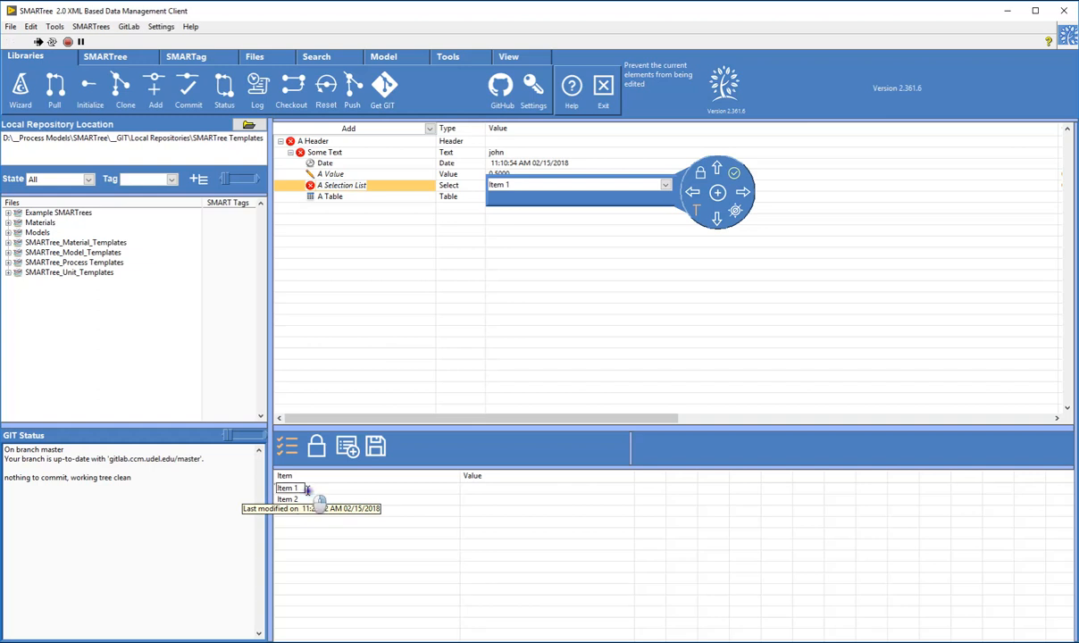
right_click(307, 490)
click(320, 503)
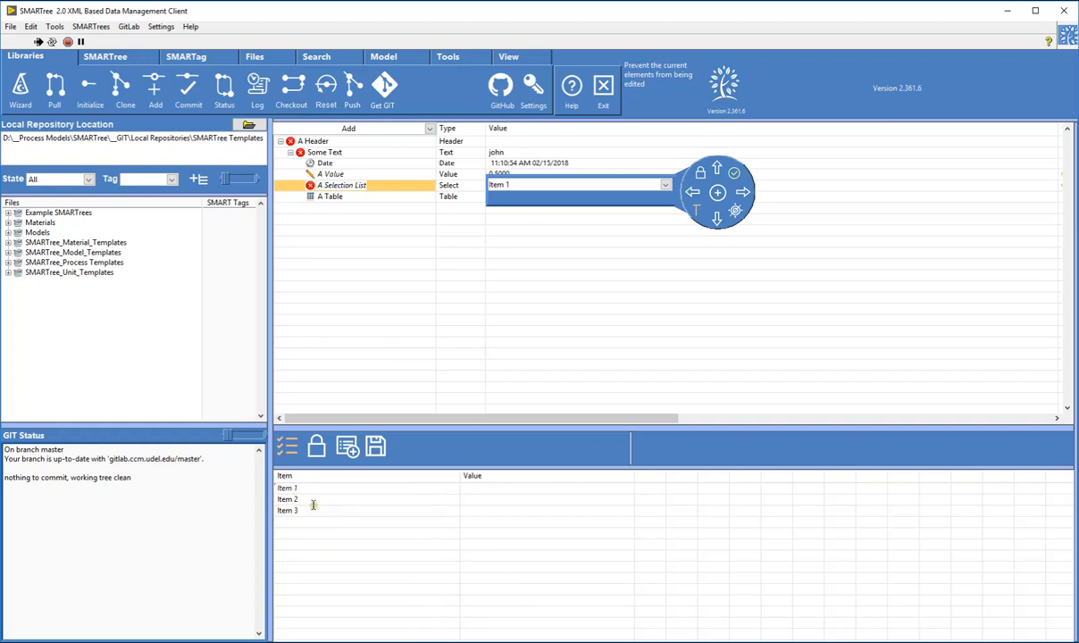
click(332, 195)
click(356, 186)
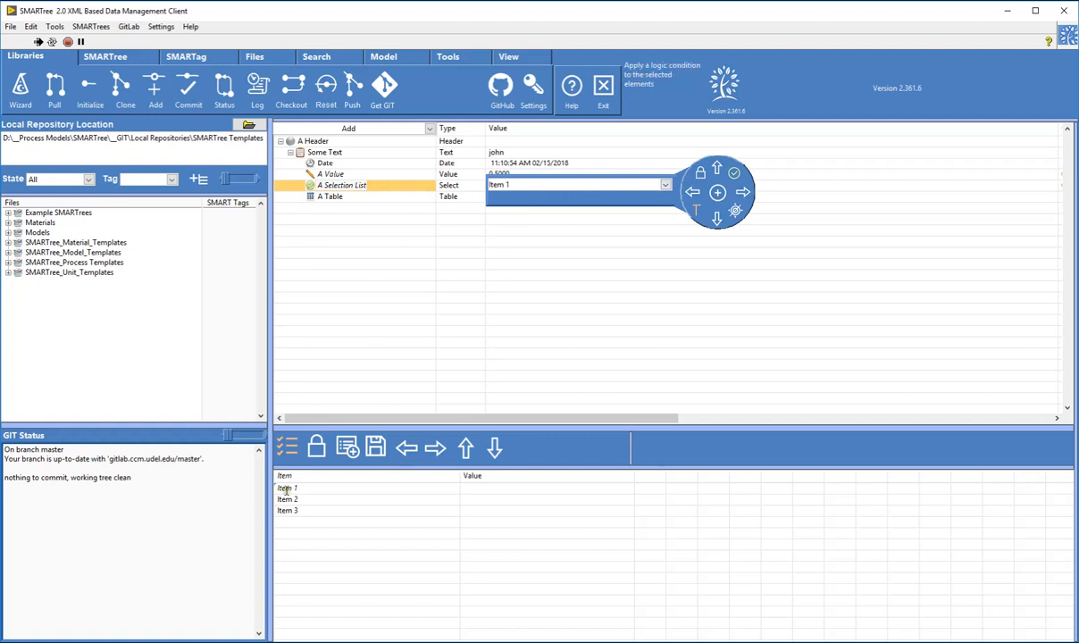
Choose a different option in A Selection List, and set it back to Item 1.
click(528, 186)
click(510, 207)
click(497, 186)
click(511, 196)
Replace Some Text's value with "test" and apply a logic condition to it and its child elements.
click(498, 153)
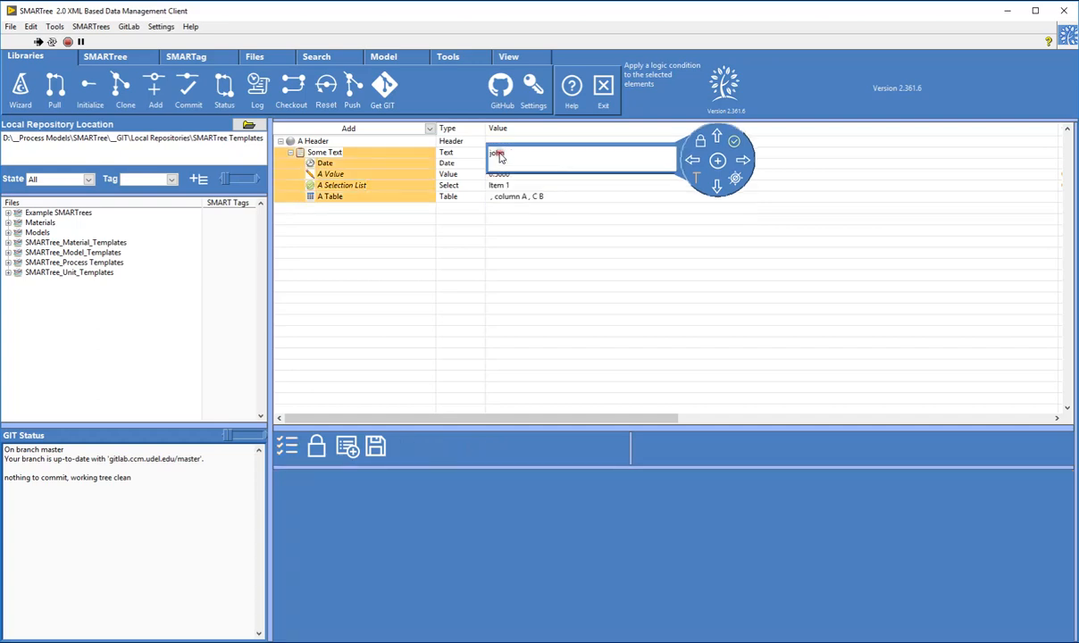
double_click(514, 153)
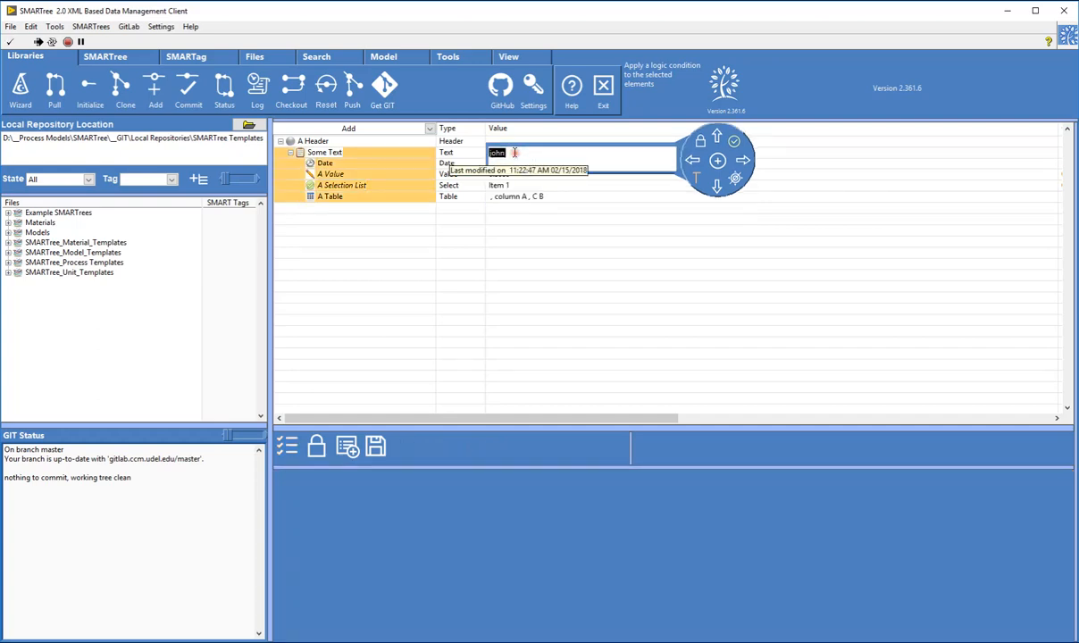
key(BackSpace)
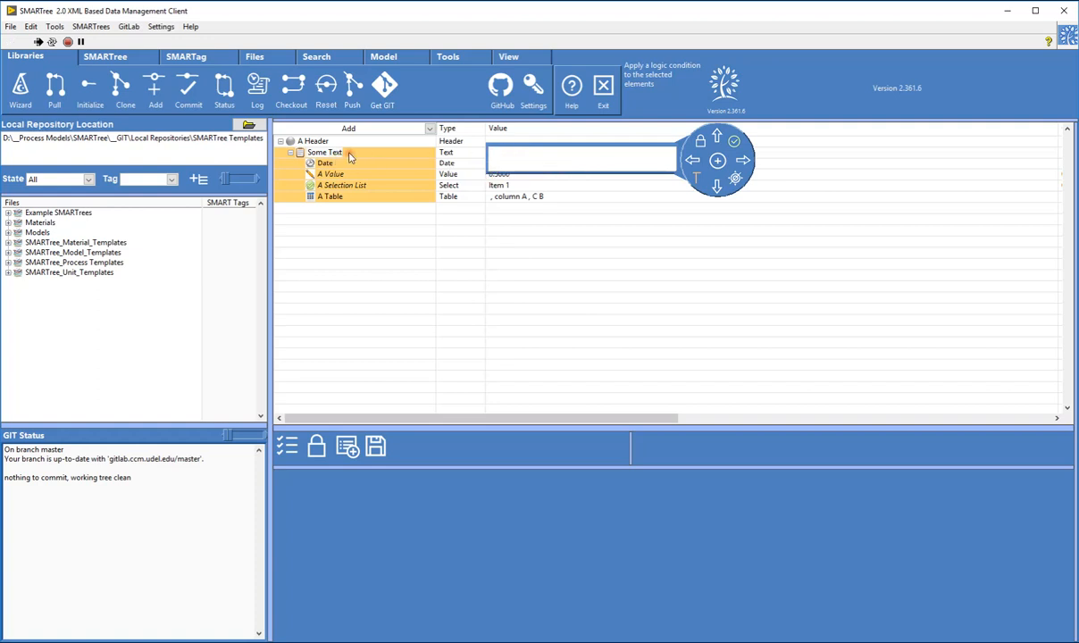
click(736, 141)
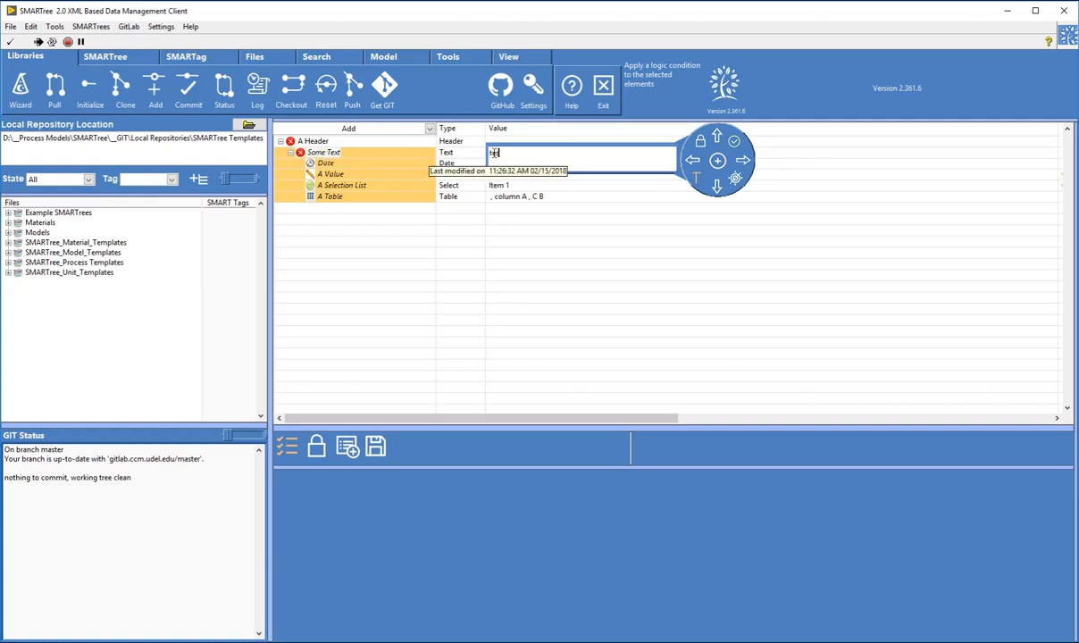
click(398, 173)
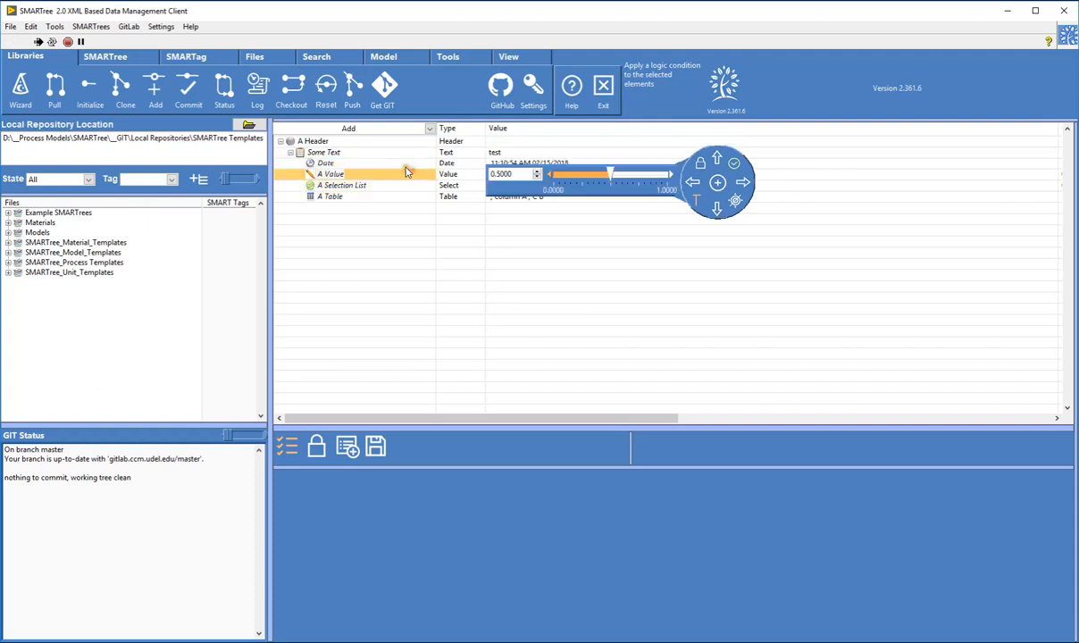
Turn off the logic condition for Some Text and all its child elements.
click(400, 155)
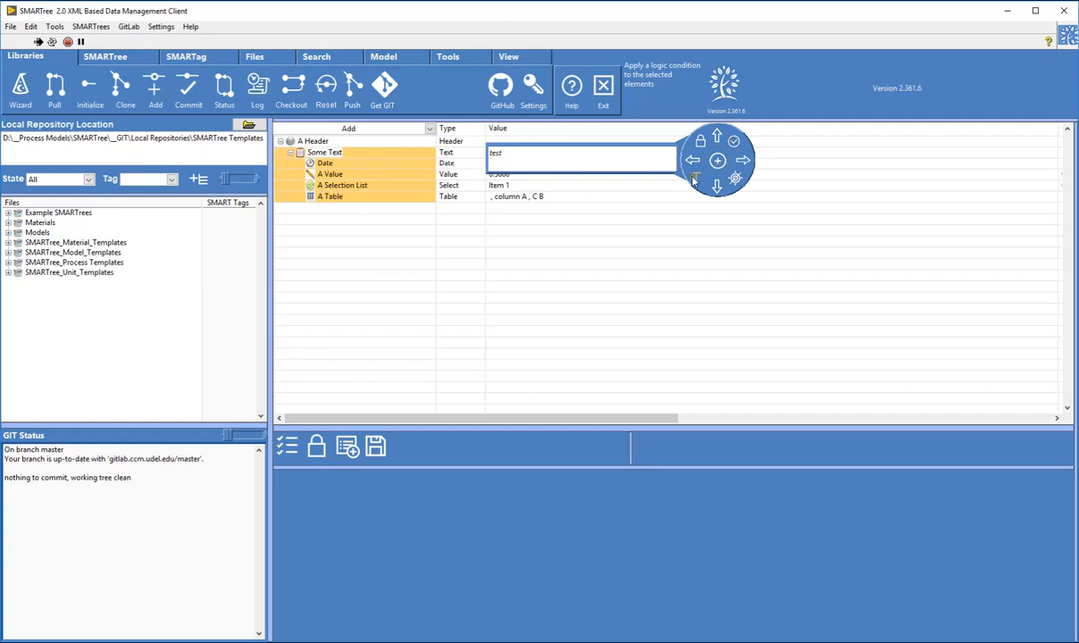
click(321, 164)
click(328, 154)
click(323, 165)
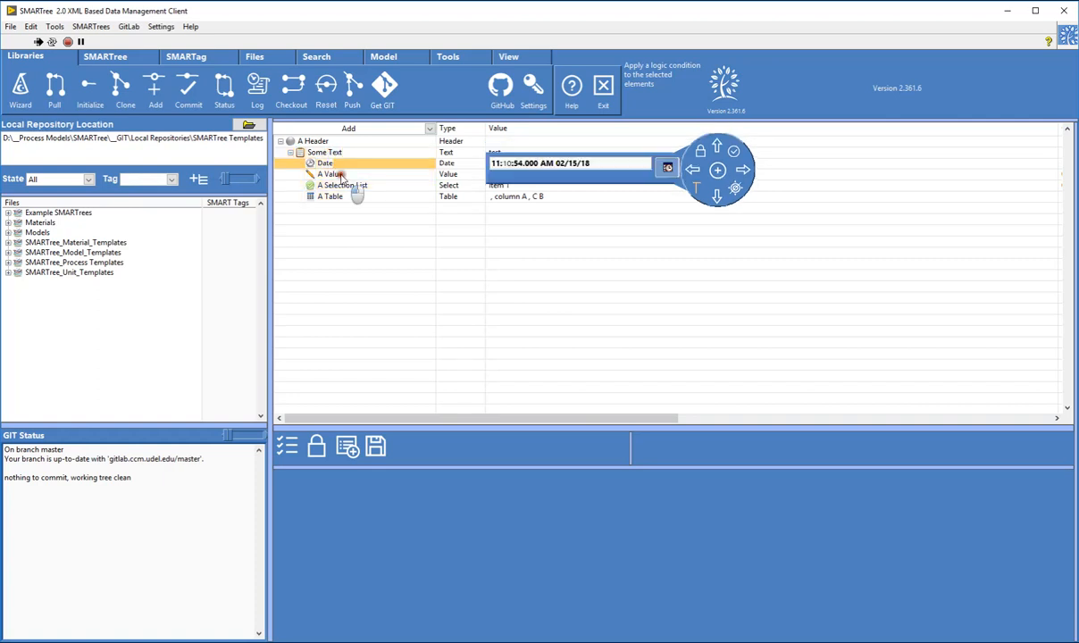
click(338, 175)
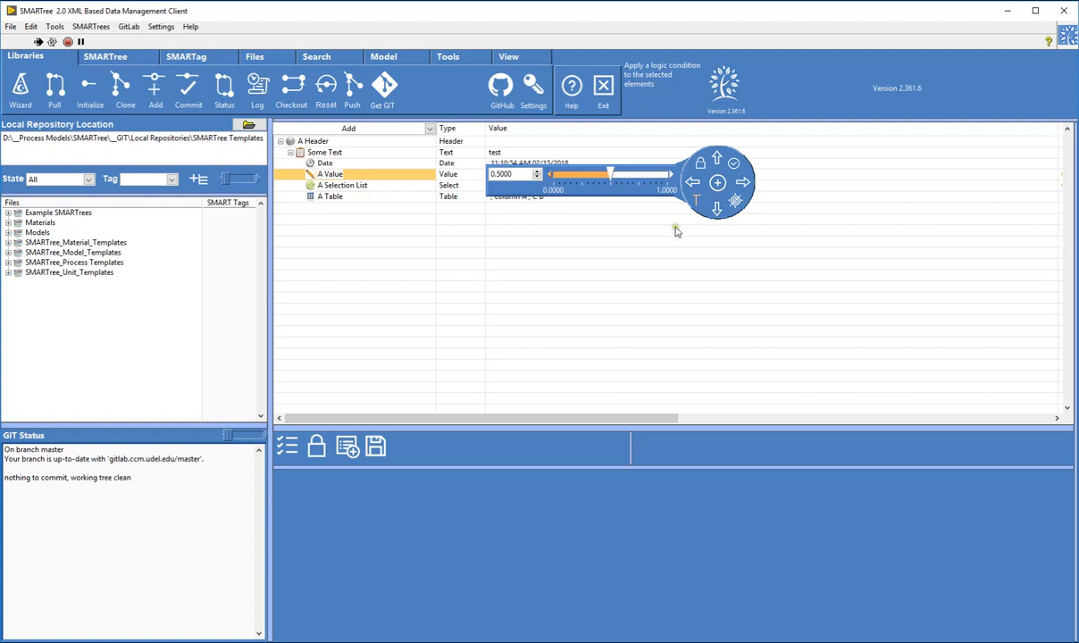
Lock the Date, A Value, A Selection List and A Table elements together.
click(388, 199)
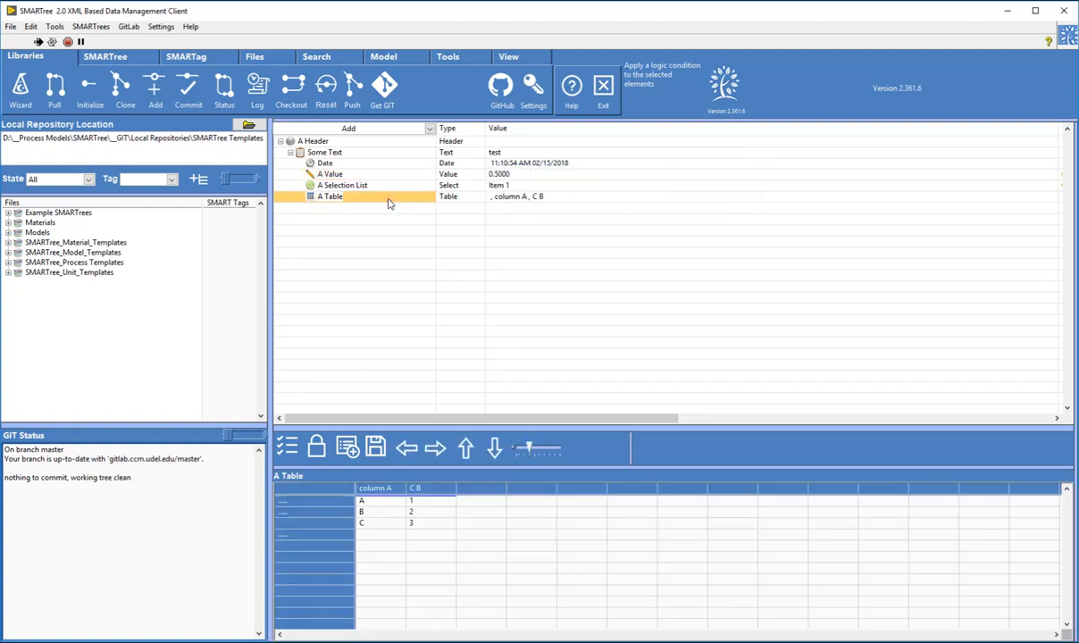
shift+click(327, 163)
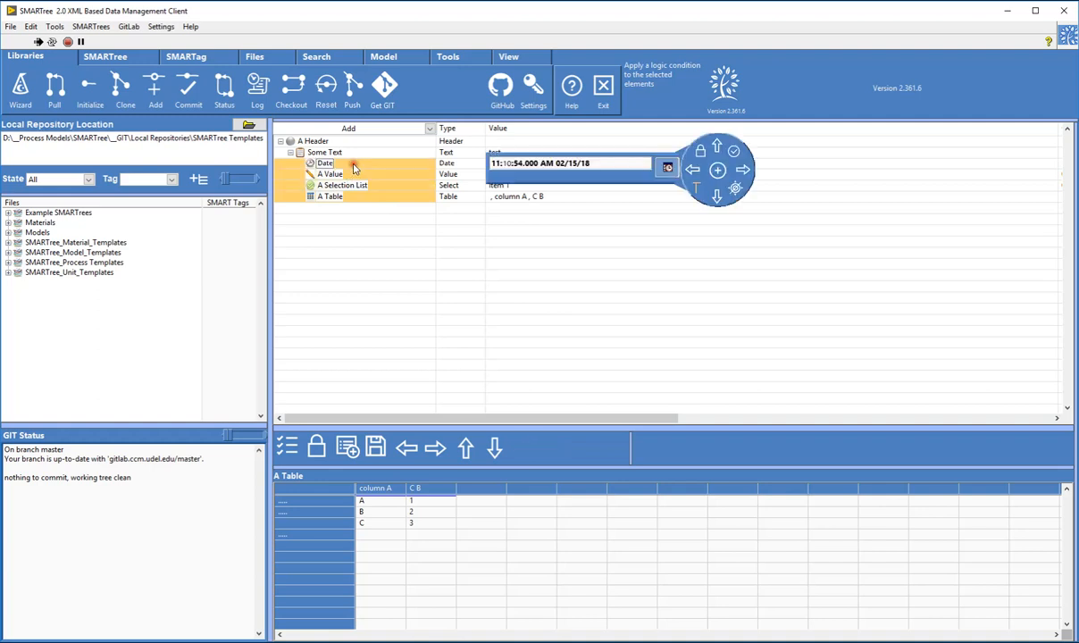
click(707, 154)
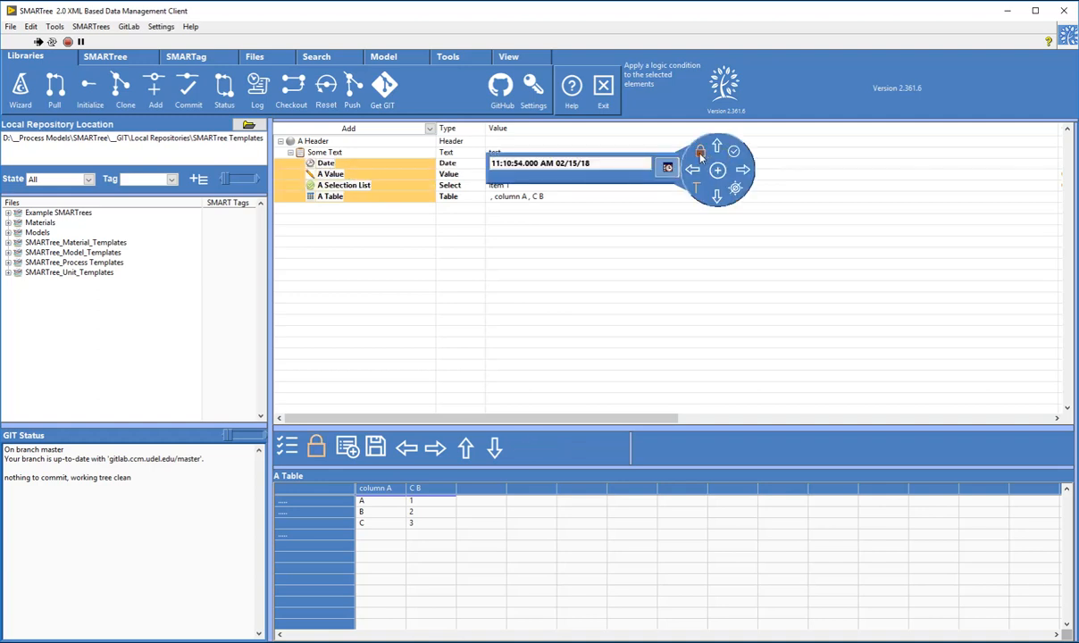
right_click(356, 177)
click(335, 185)
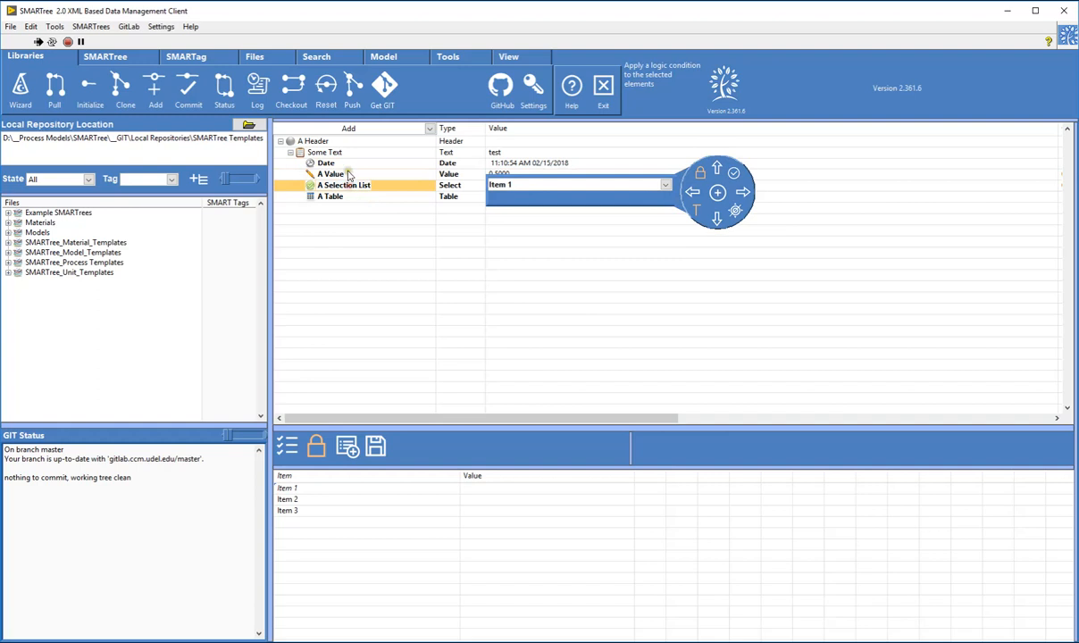
click(332, 163)
Unlock all child elements of Some Text.
click(331, 153)
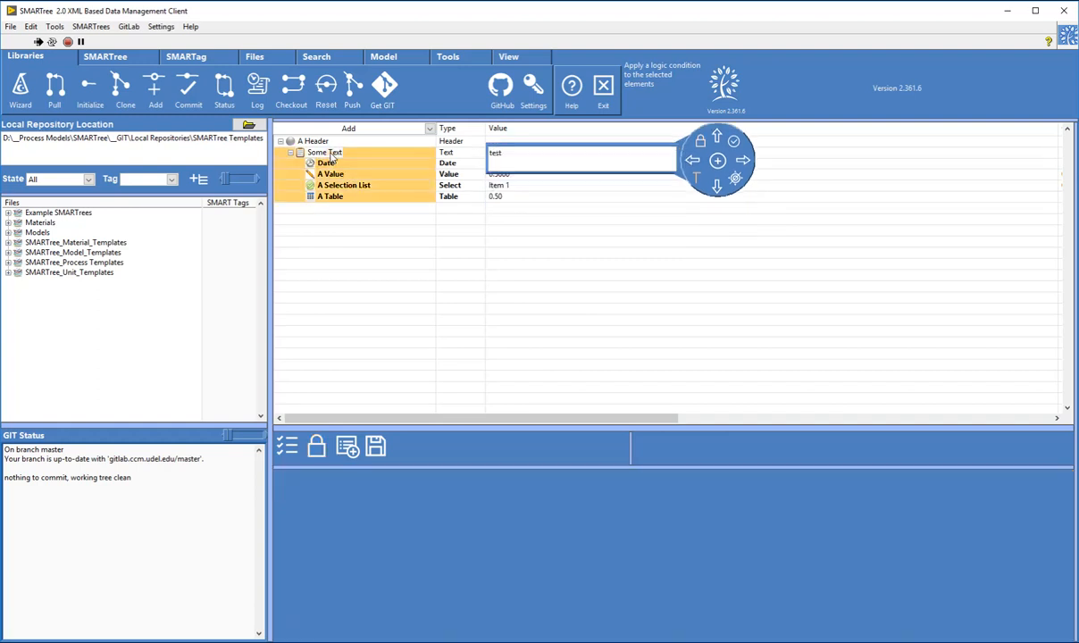
right_click(332, 156)
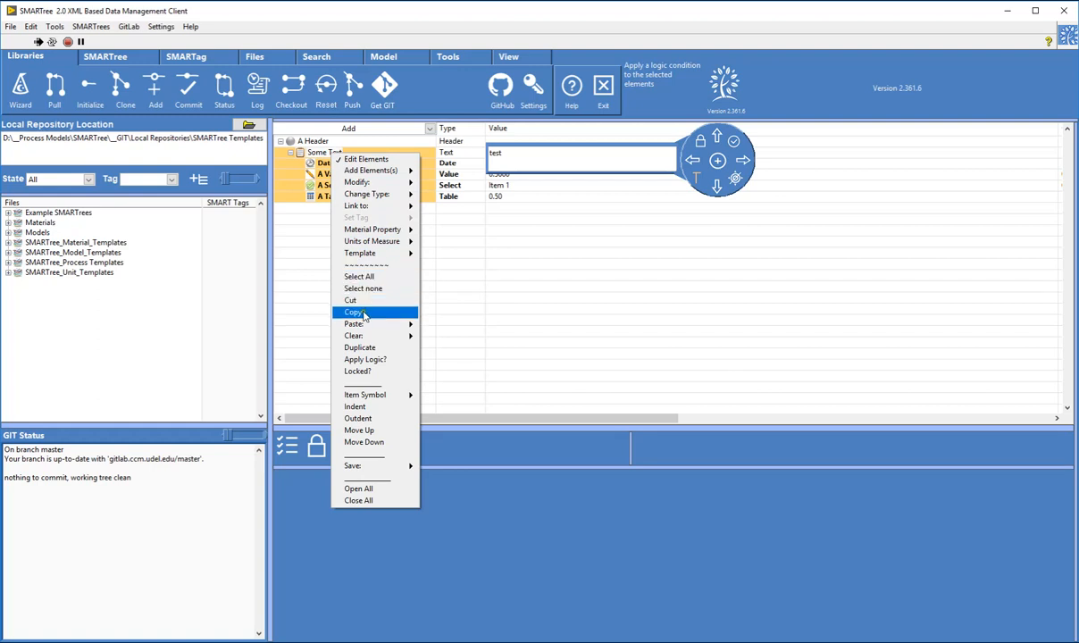
mouse_move(355, 325)
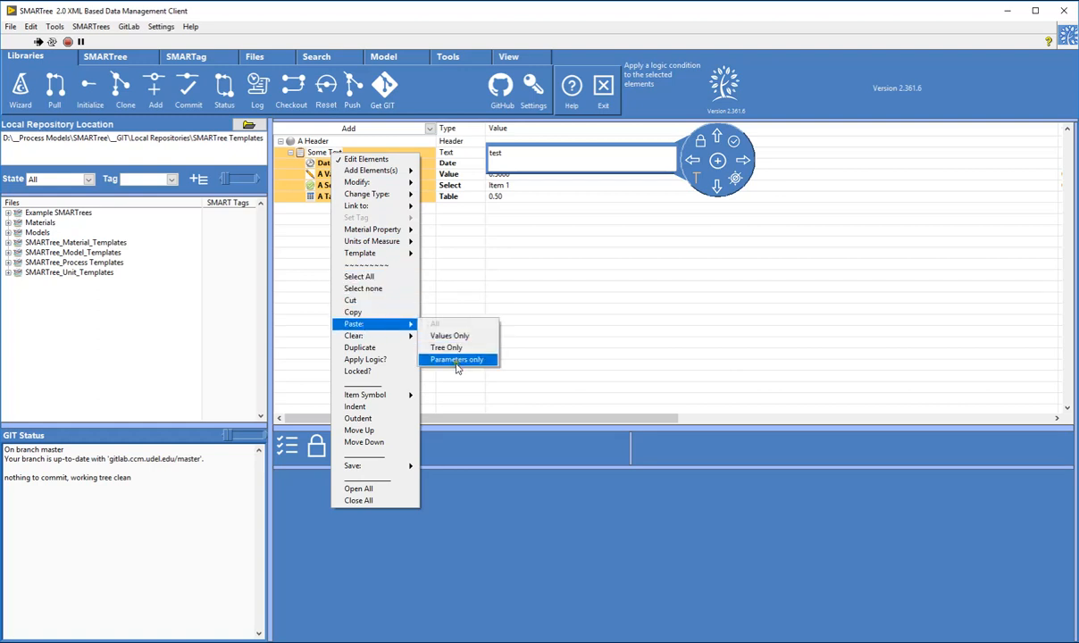
click(697, 148)
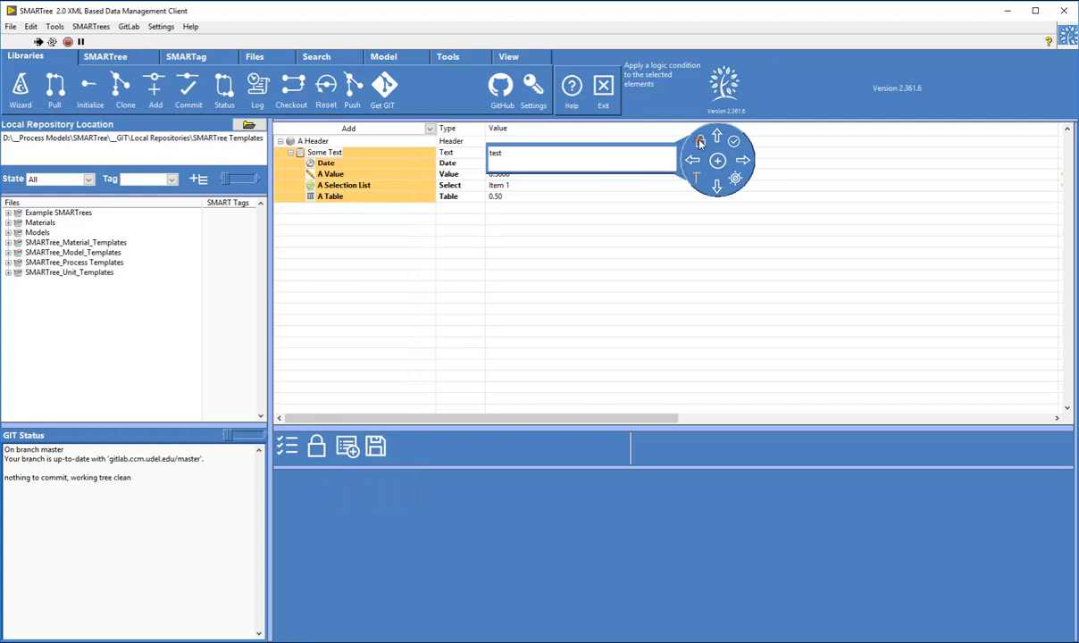
Copy the Date element and paste all of it as a child of A Table.
click(321, 164)
right_click(331, 163)
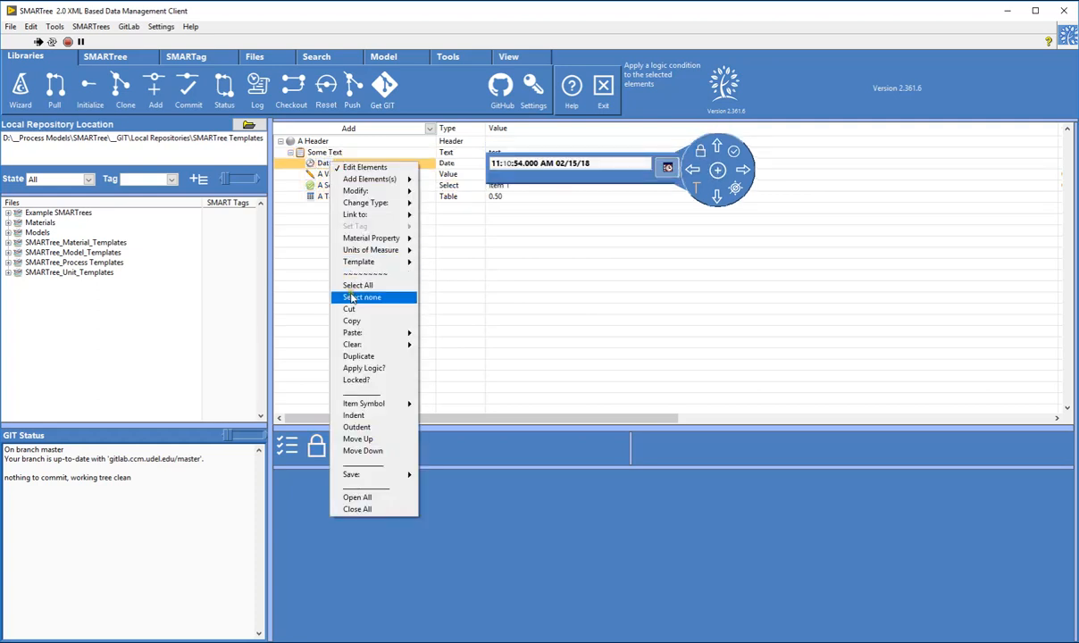
click(351, 320)
click(328, 197)
right_click(328, 198)
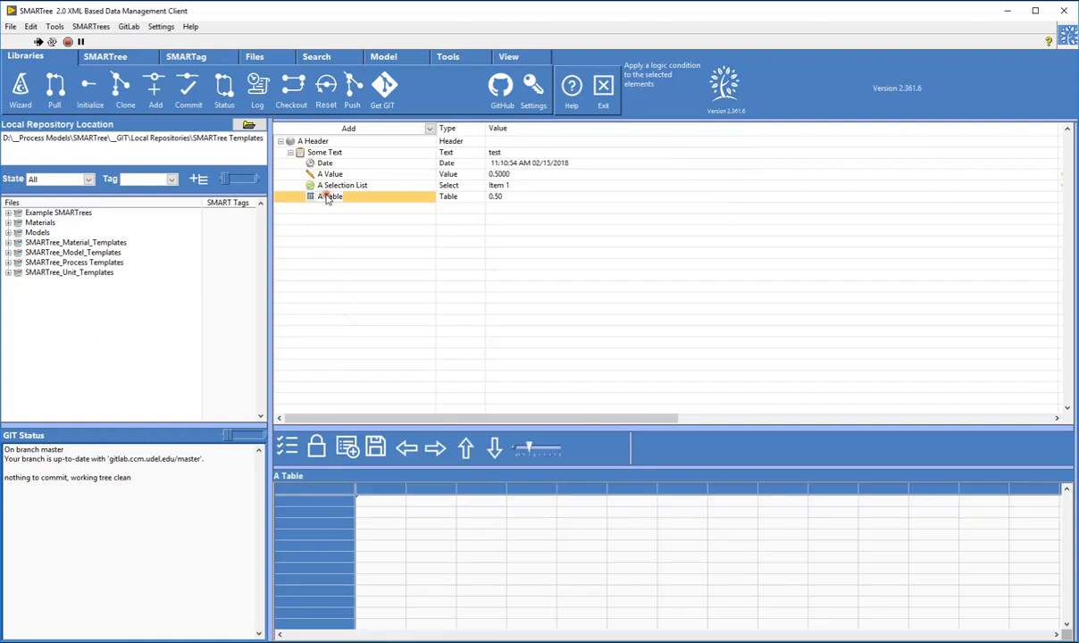
mouse_move(384, 365)
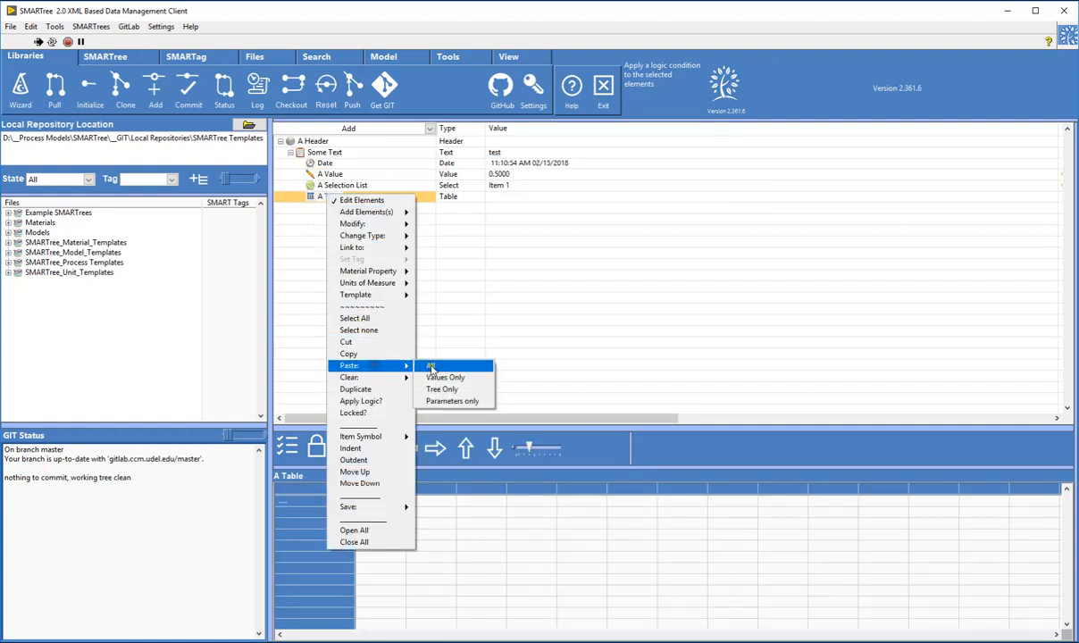
click(431, 368)
click(320, 207)
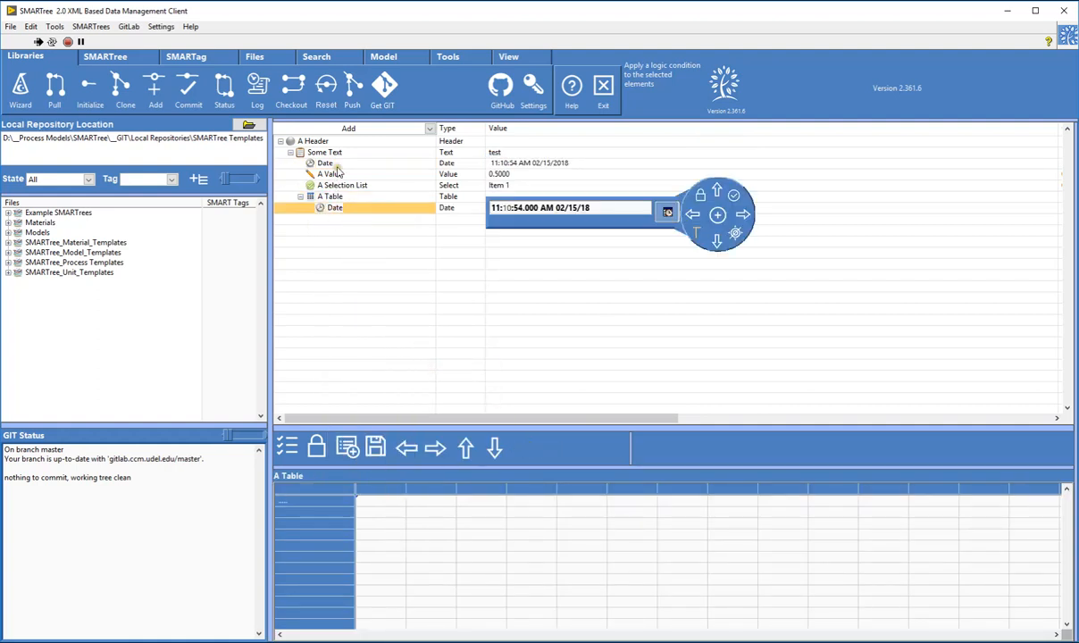
Copy Some Text with all its child elements and paste everything under A Header.
click(324, 163)
click(319, 155)
right_click(319, 159)
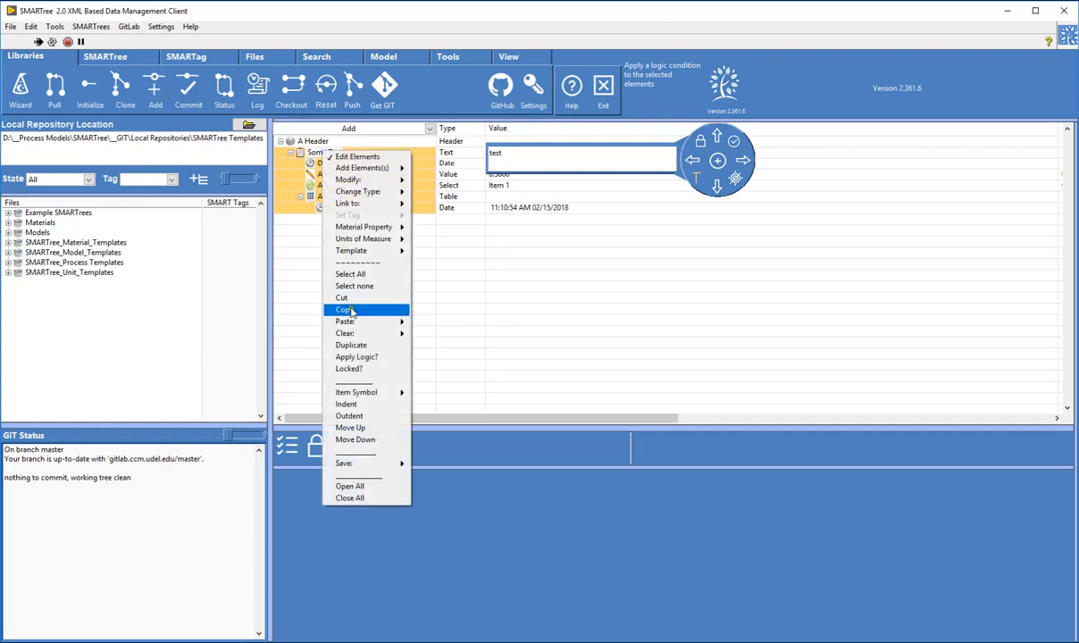
click(349, 310)
click(317, 142)
right_click(320, 143)
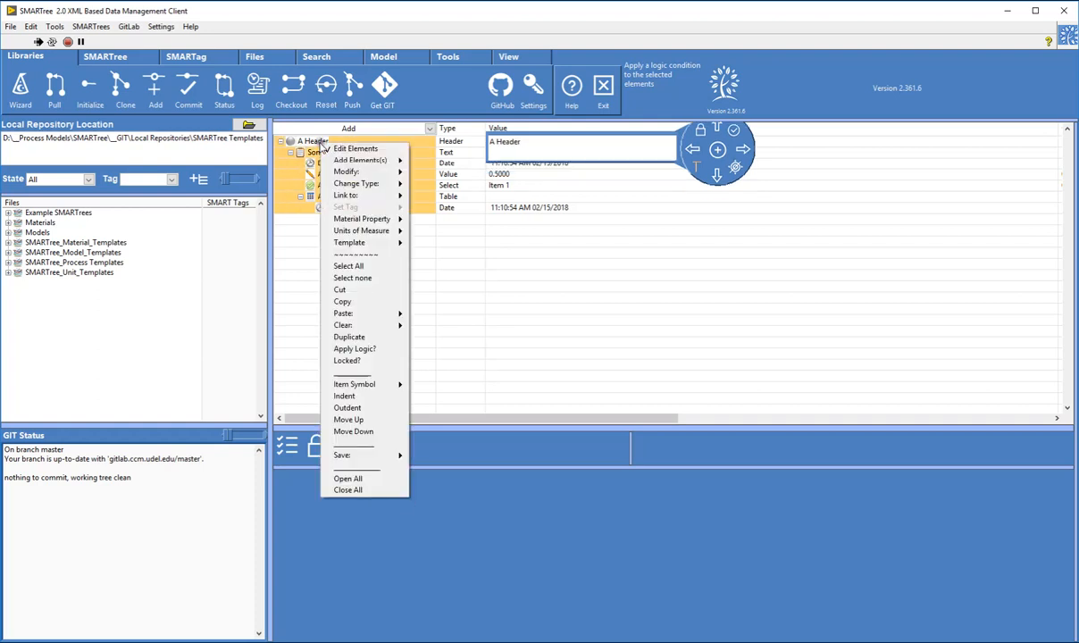
mouse_move(350, 314)
click(429, 314)
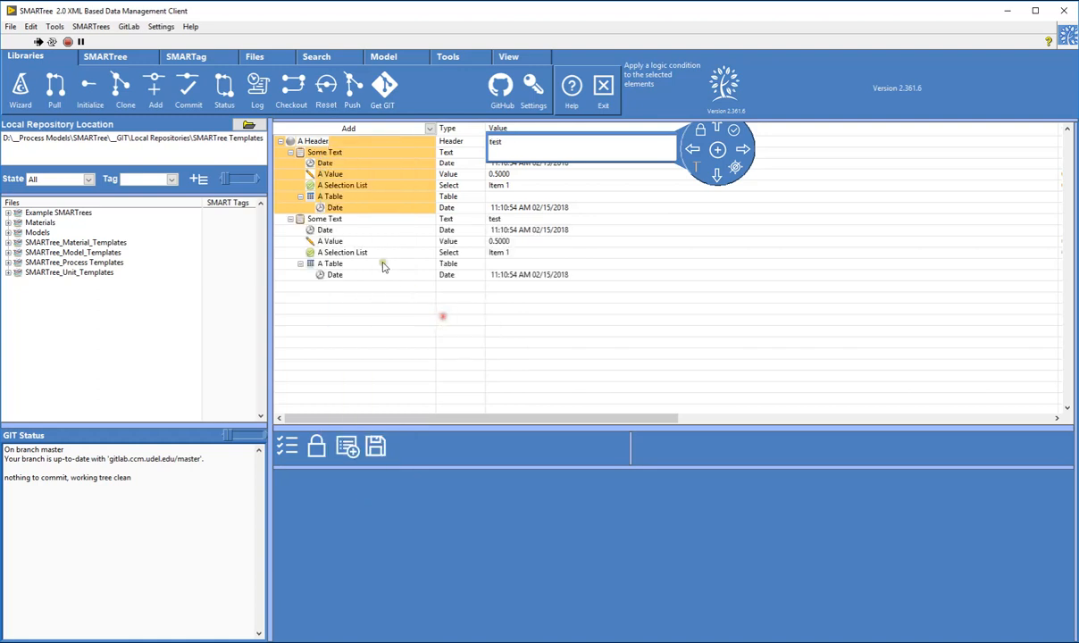
Undo the last two paste operations on the tree and redo both of them.
click(315, 219)
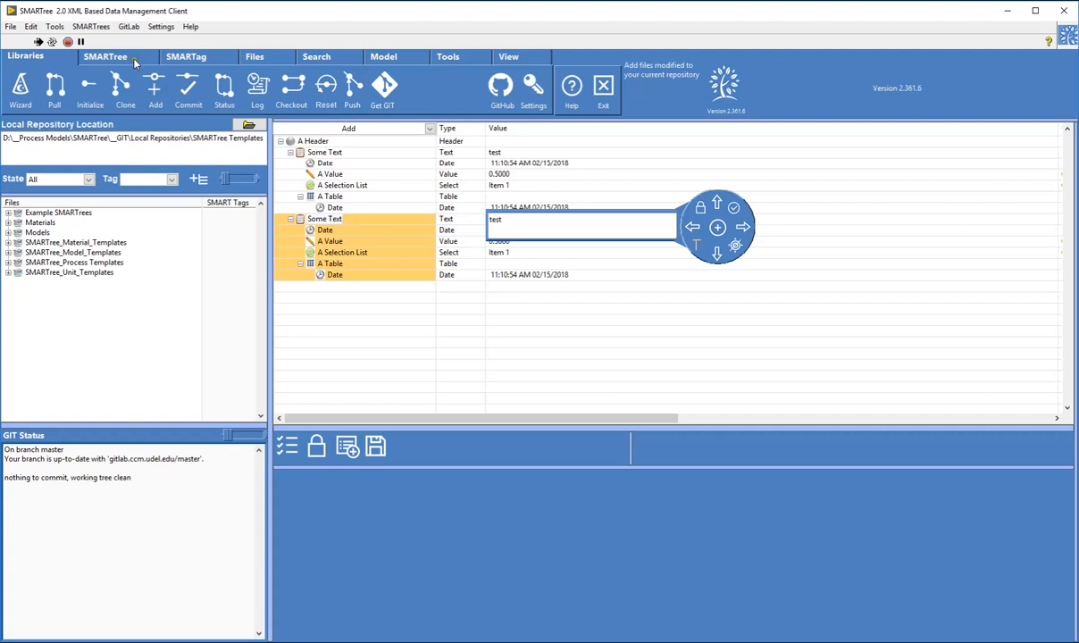
click(122, 56)
click(388, 88)
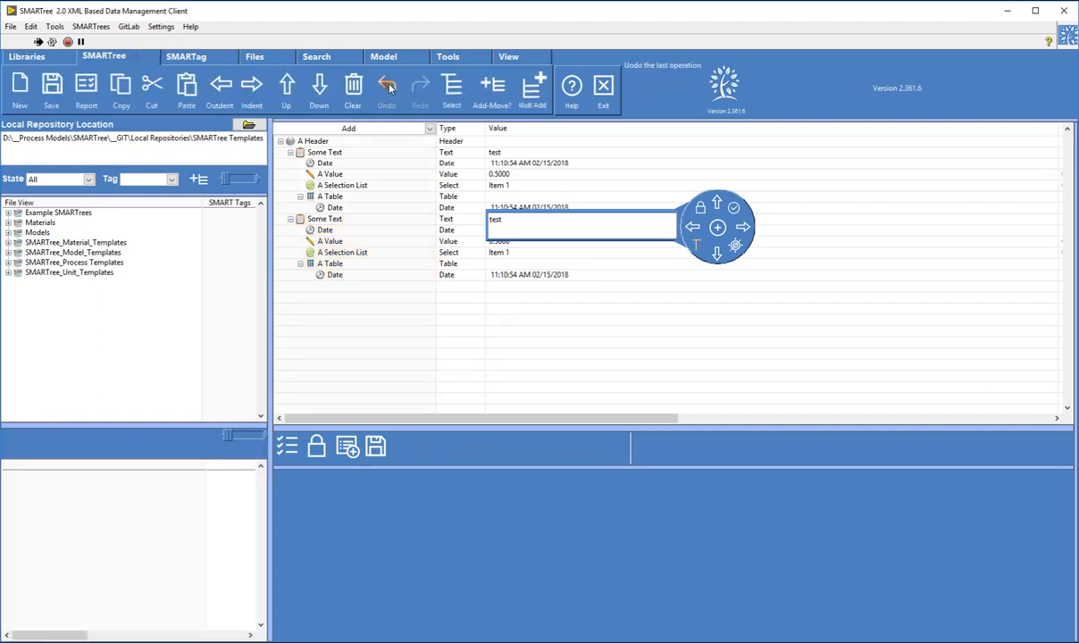
click(389, 87)
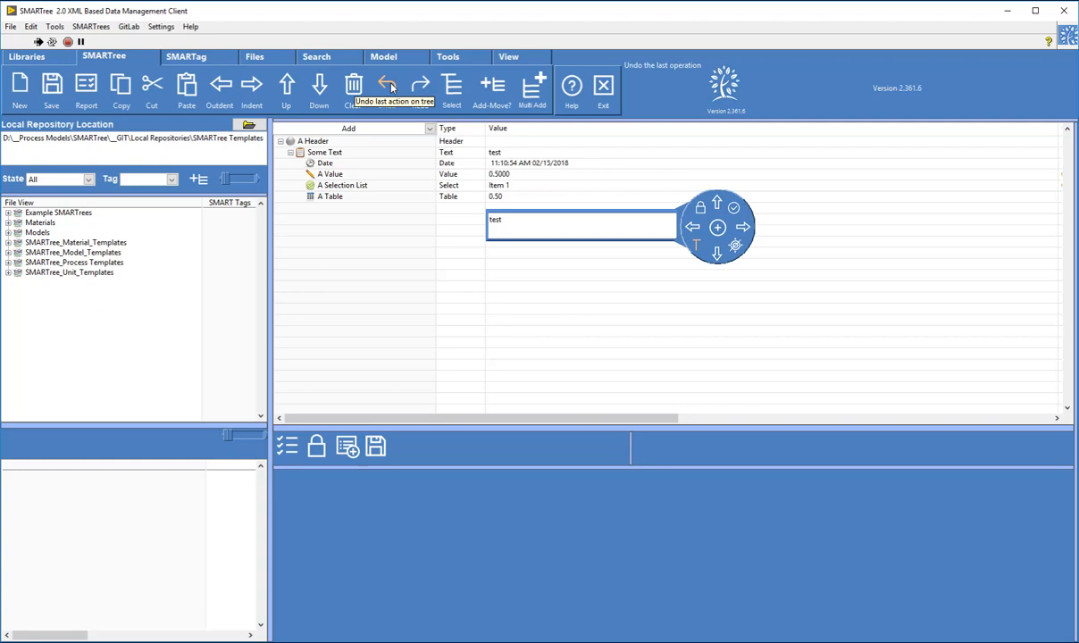
click(418, 85)
click(417, 84)
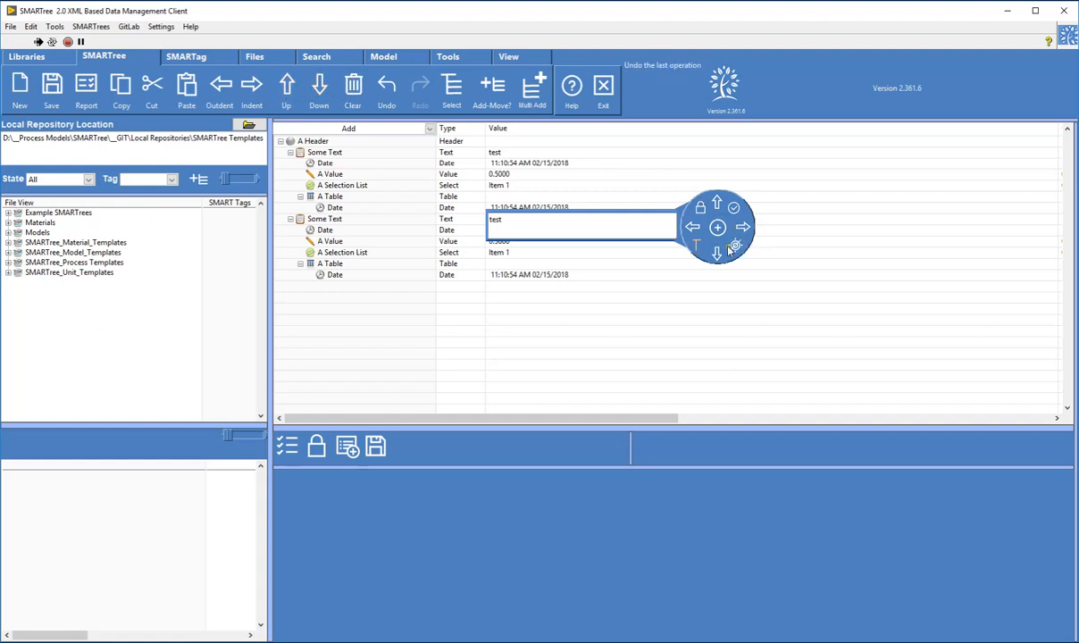
Outdent the Date element directly under the second Some Text by one level and indent it back.
click(332, 200)
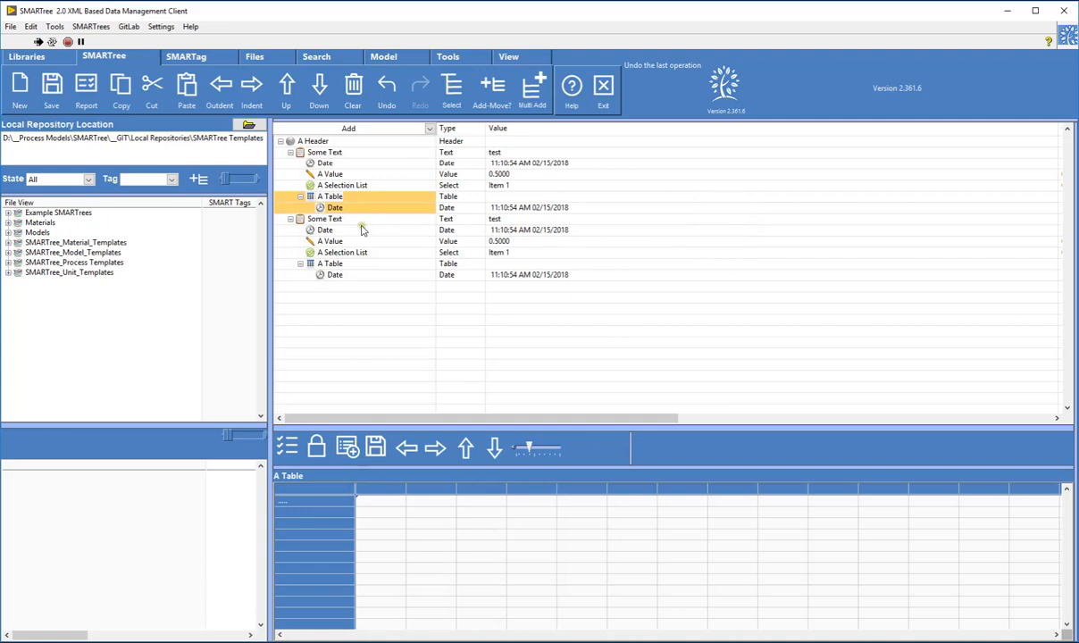
click(352, 222)
click(331, 231)
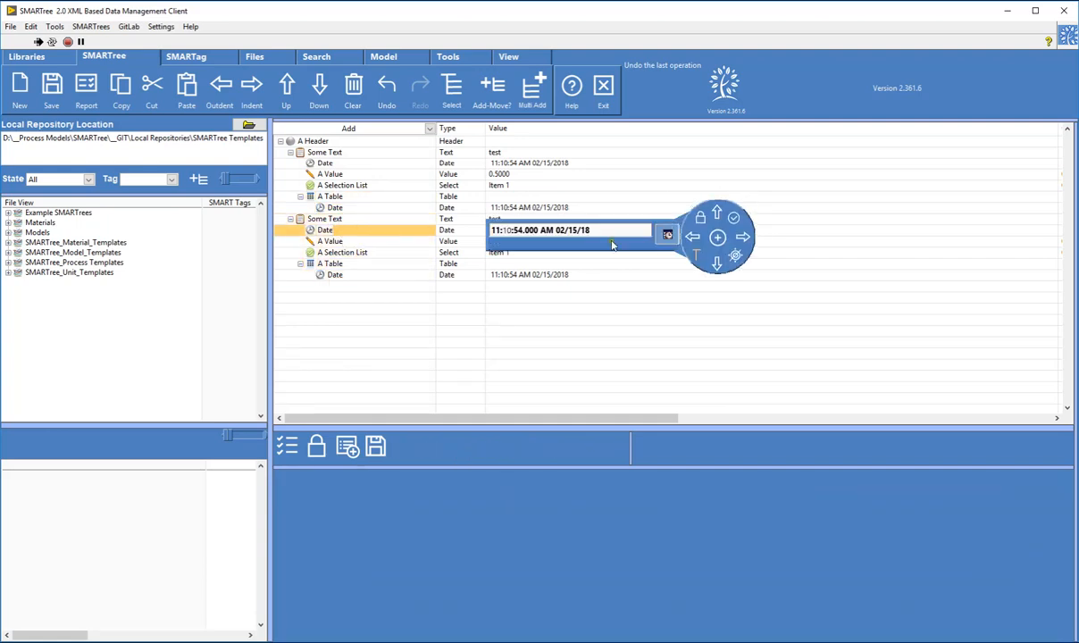
click(696, 239)
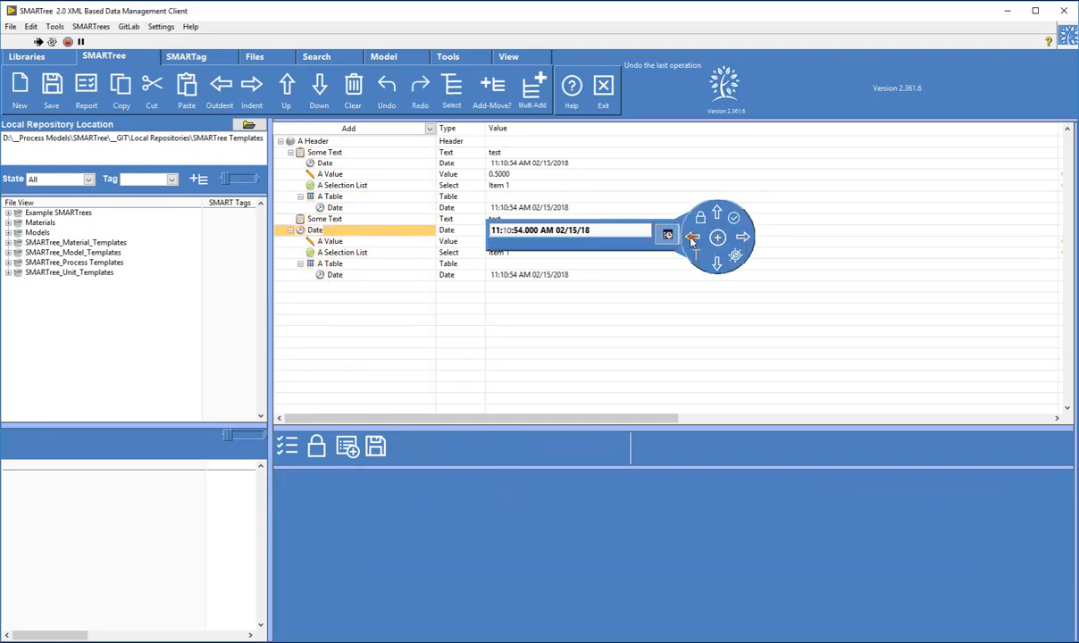
click(743, 239)
Move the second Some Text with its child elements up one position and back down.
click(320, 220)
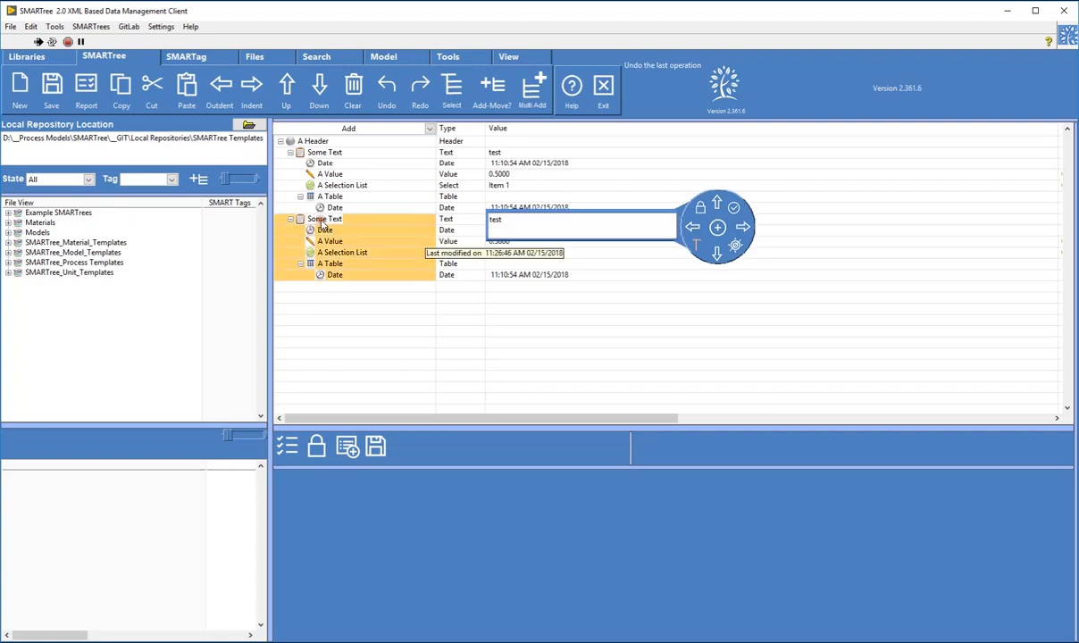
click(718, 207)
click(717, 188)
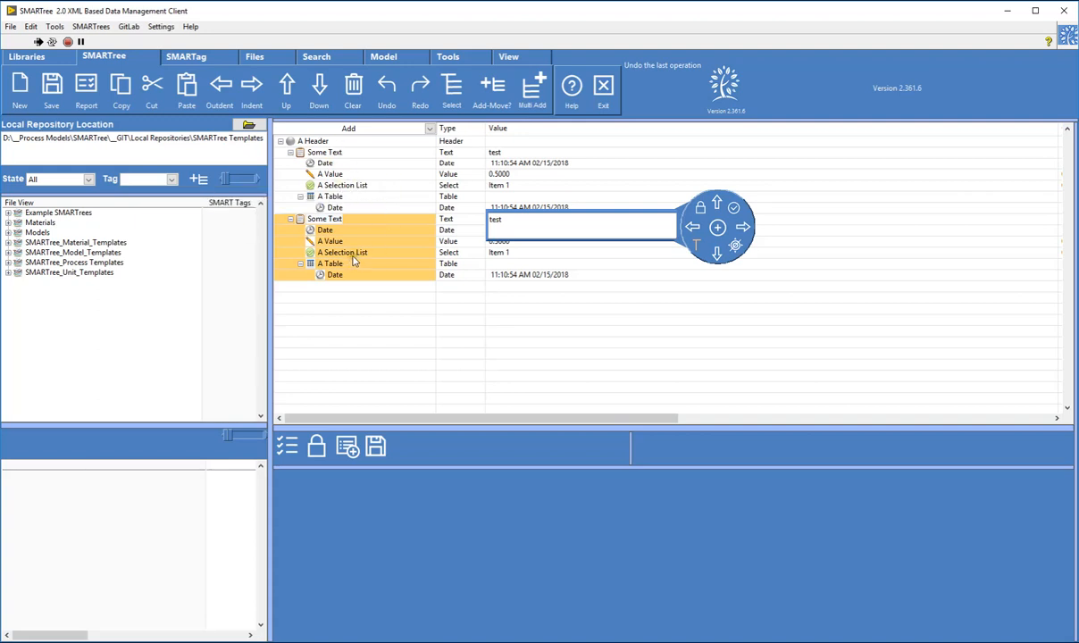
Start saving the whole A Header tree and choose the Example SMARTrees folder in the SMARTree Templates local repository.
click(327, 143)
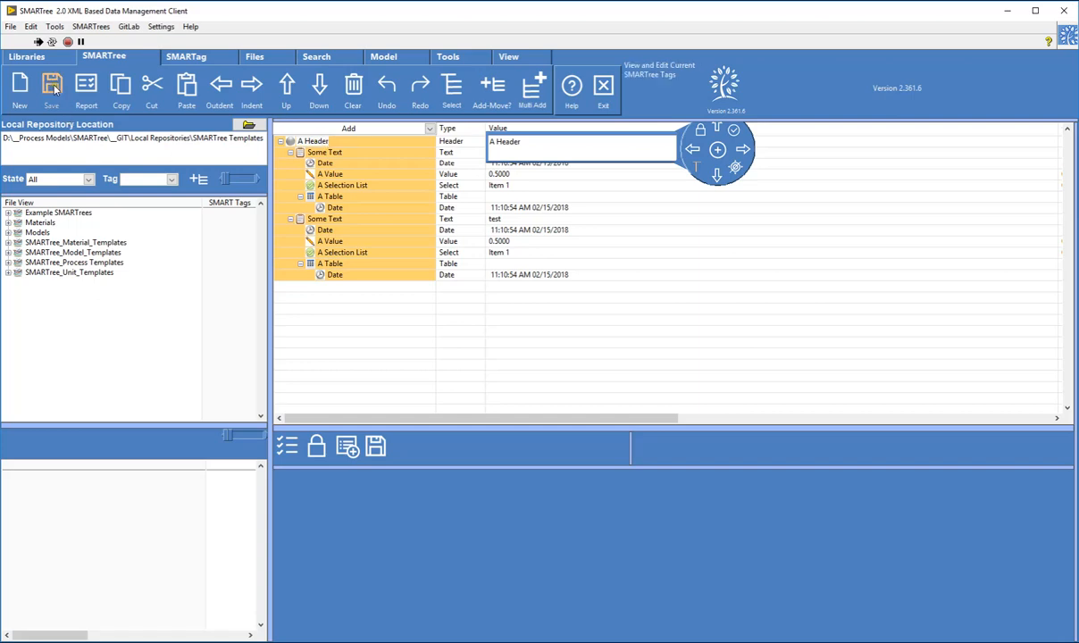
click(52, 86)
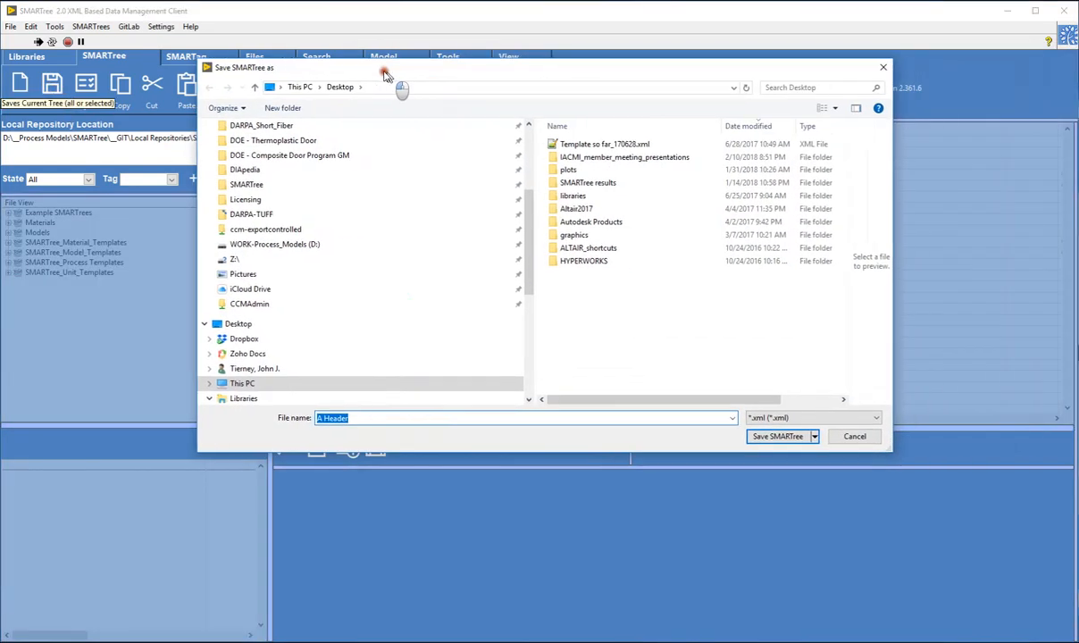
drag(386, 75, 382, 77)
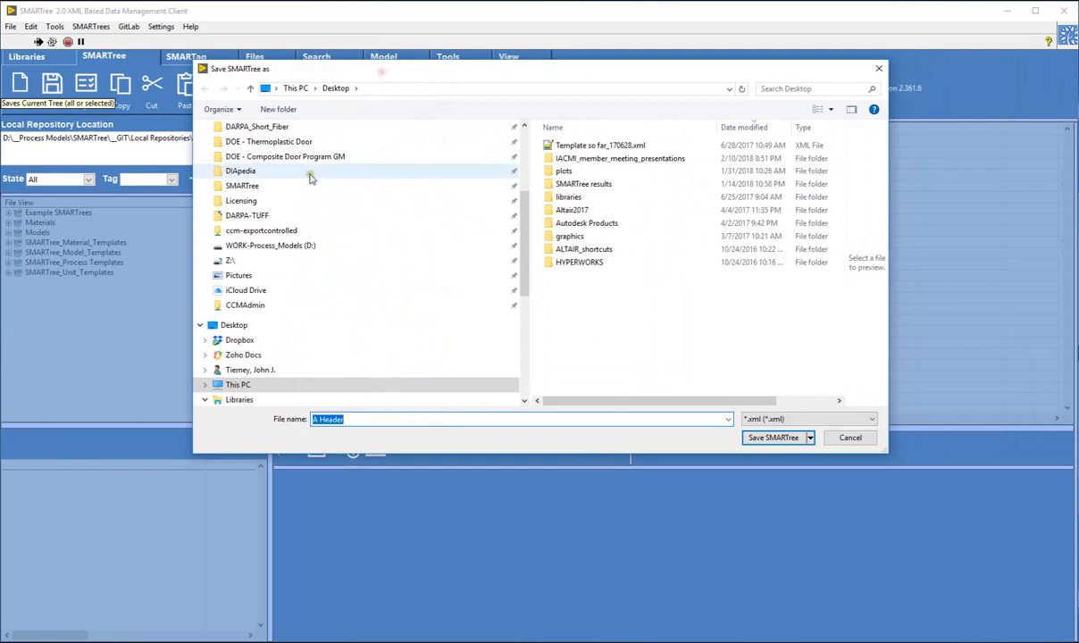
click(261, 185)
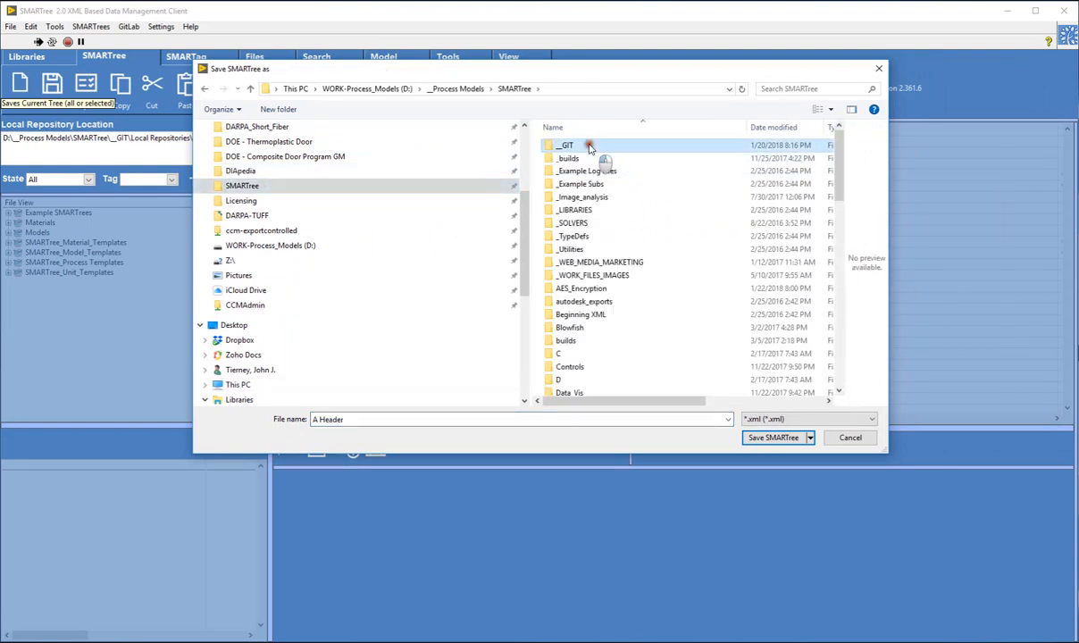
double_click(597, 145)
double_click(581, 158)
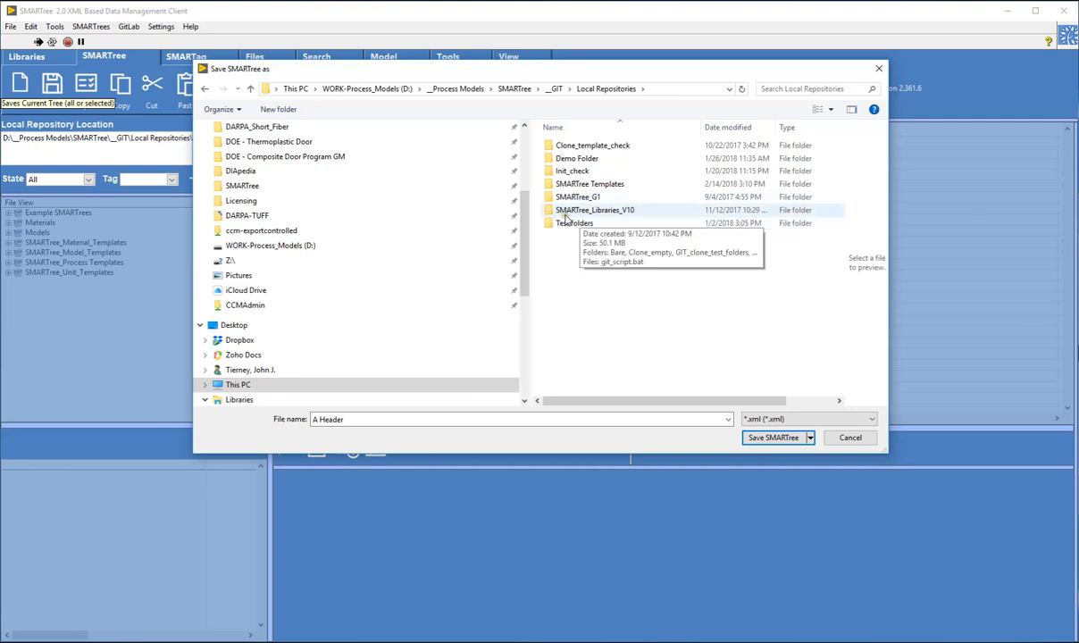
drag(483, 67, 665, 64)
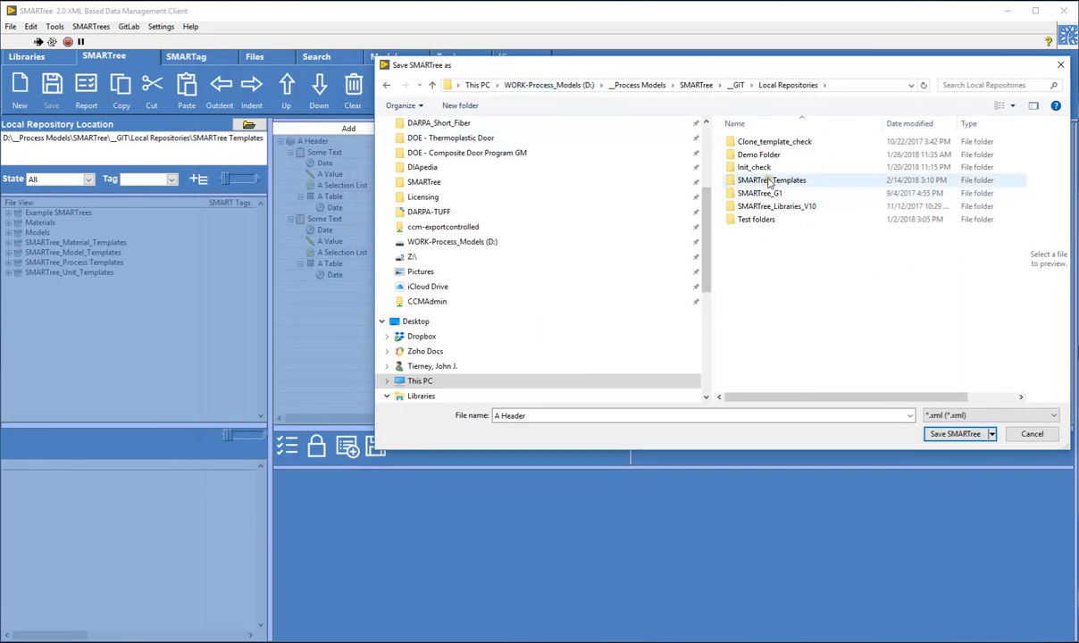
double_click(808, 181)
double_click(762, 154)
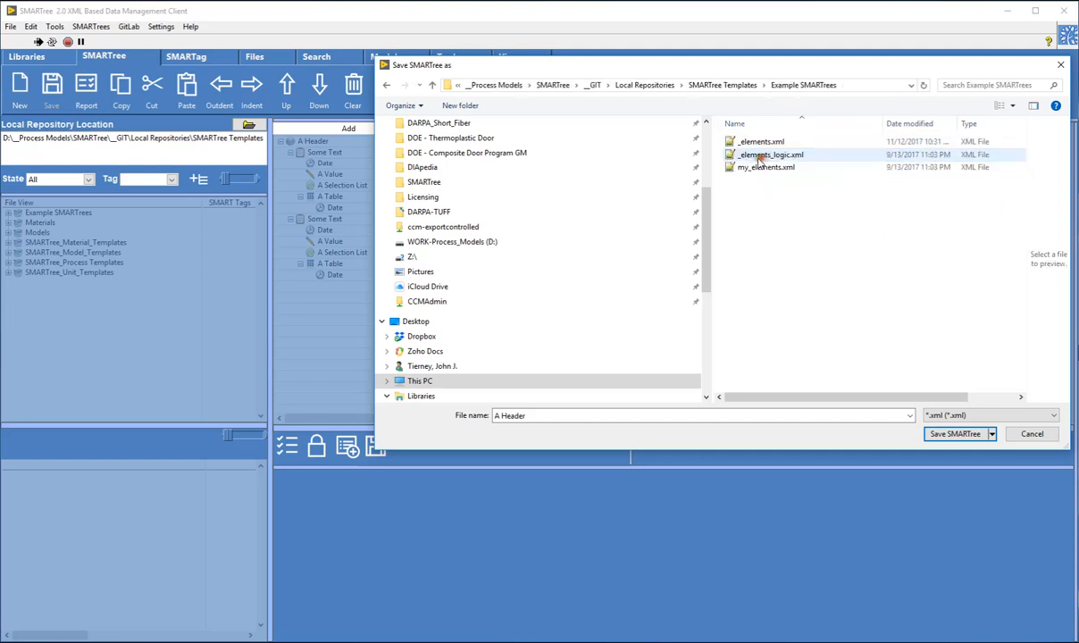
Name the file My_first_SMARTree and save the SMARTree.
click(474, 413)
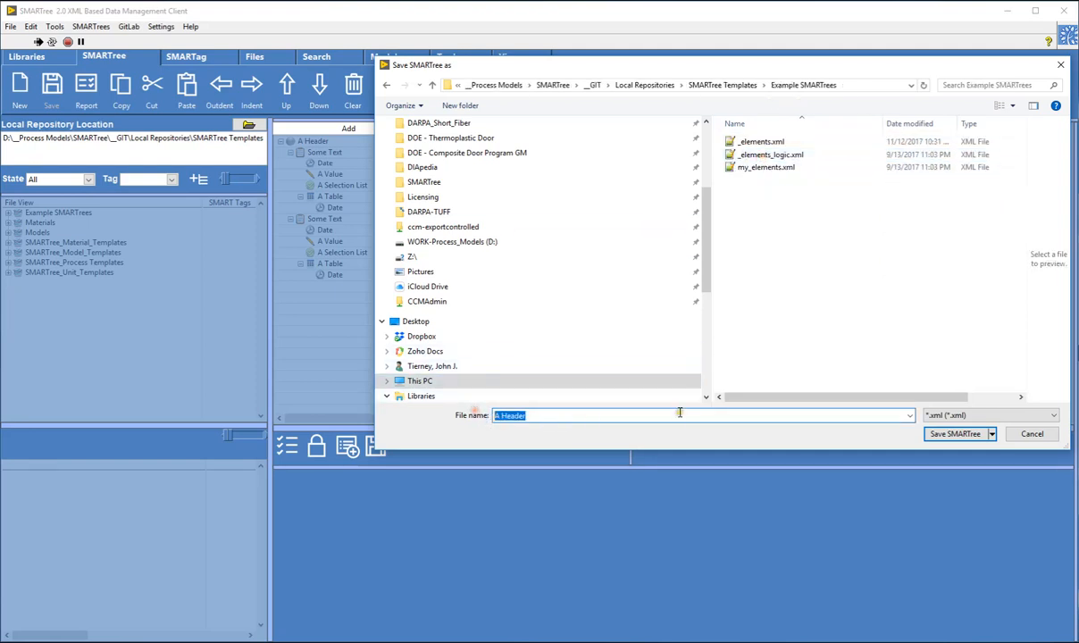
text(My_first_SMARTree)
click(958, 434)
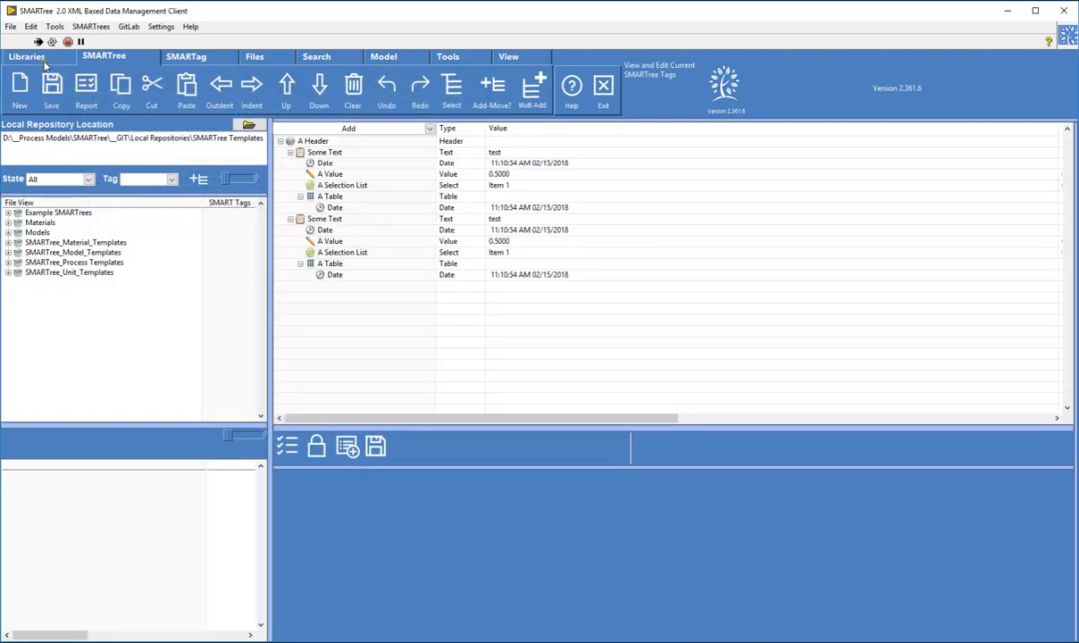
Check the repository's Git status and preview the files in the Example SMARTrees library folder.
click(27, 57)
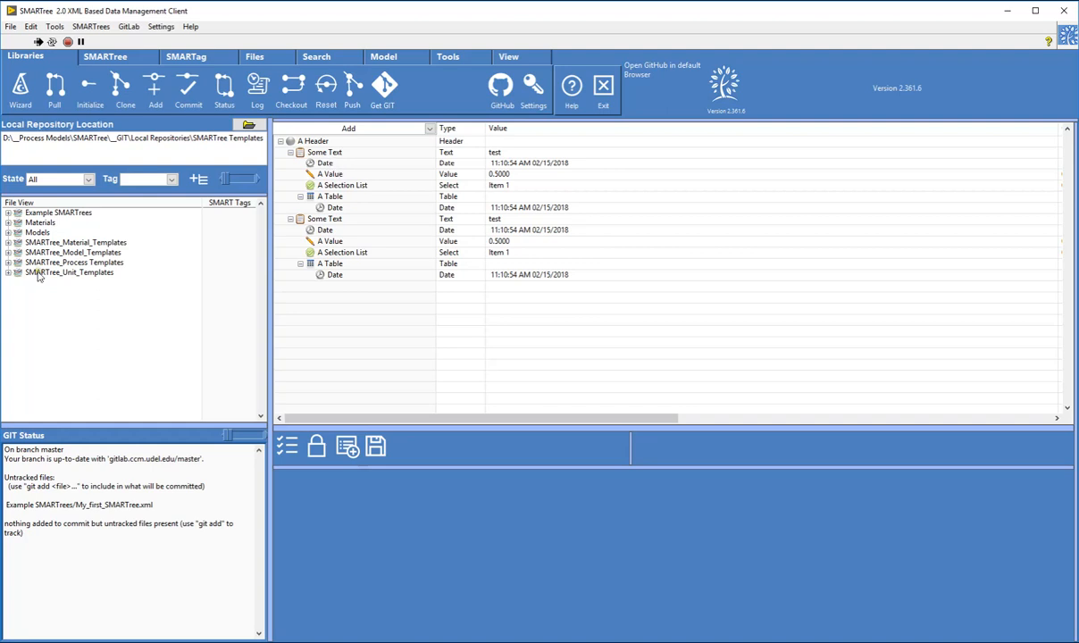
click(8, 212)
click(55, 233)
click(56, 242)
click(67, 234)
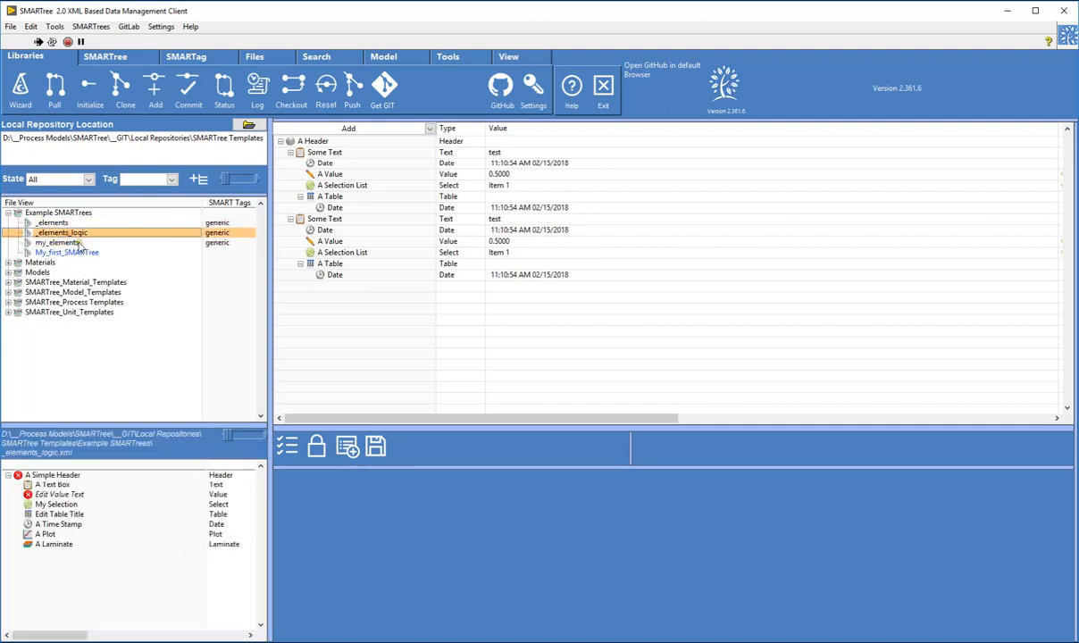
Copy A Simple Header from the _elements file into the second A Table, and A Text Box into the copied A Text Box.
click(49, 222)
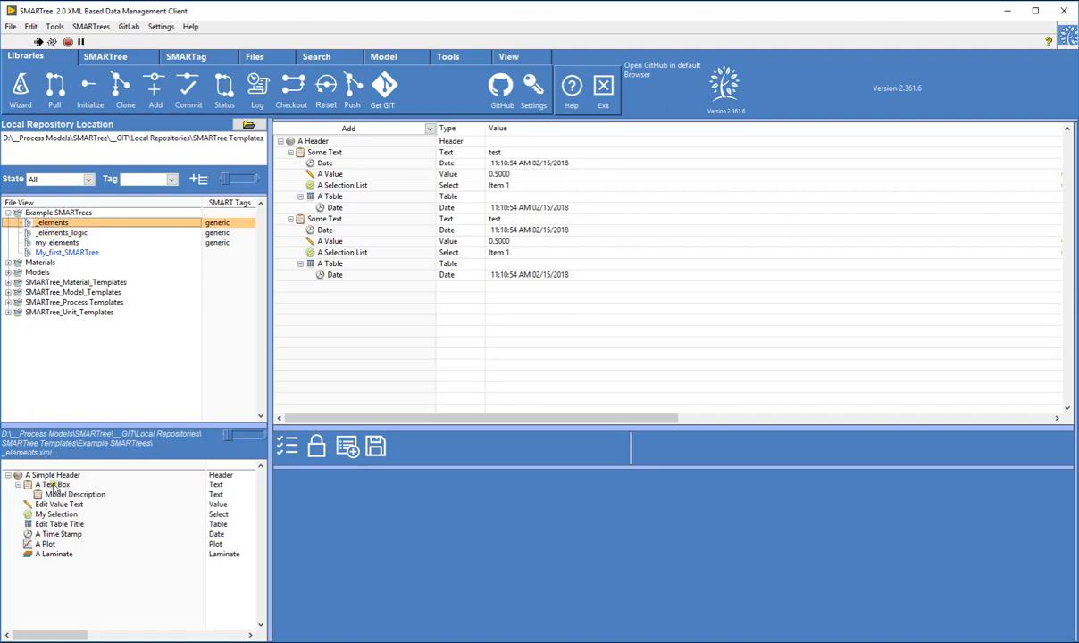
drag(50, 475, 297, 295)
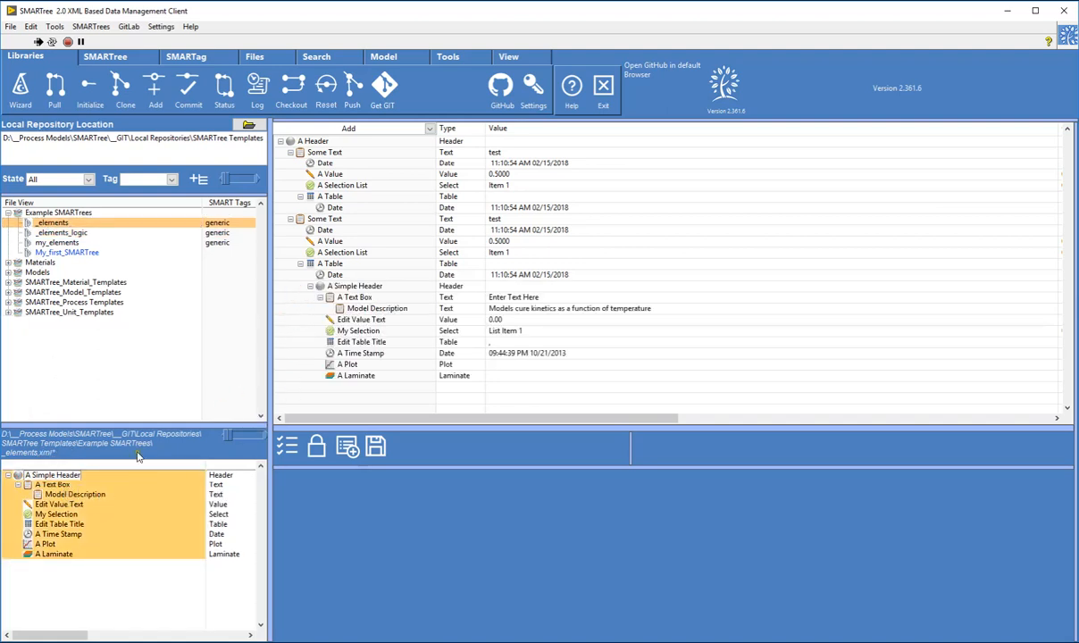
drag(52, 484, 344, 304)
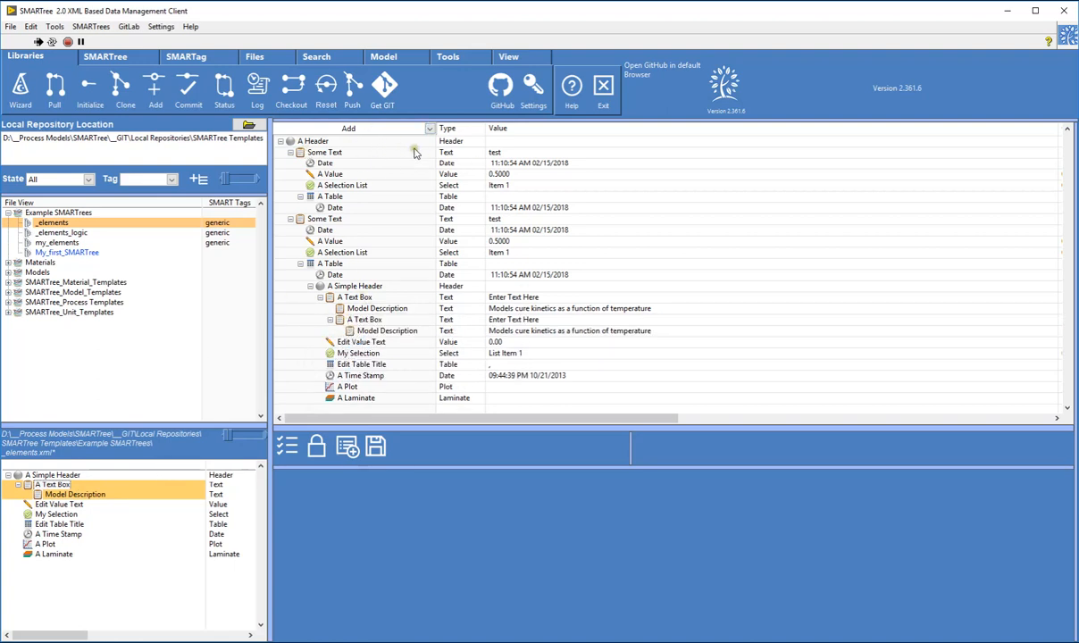
Preview the _elements_logic and my_elements examples and the Carbon_Epoxy_WovenFabric(AGP370) file among the fabric composite materials.
click(54, 234)
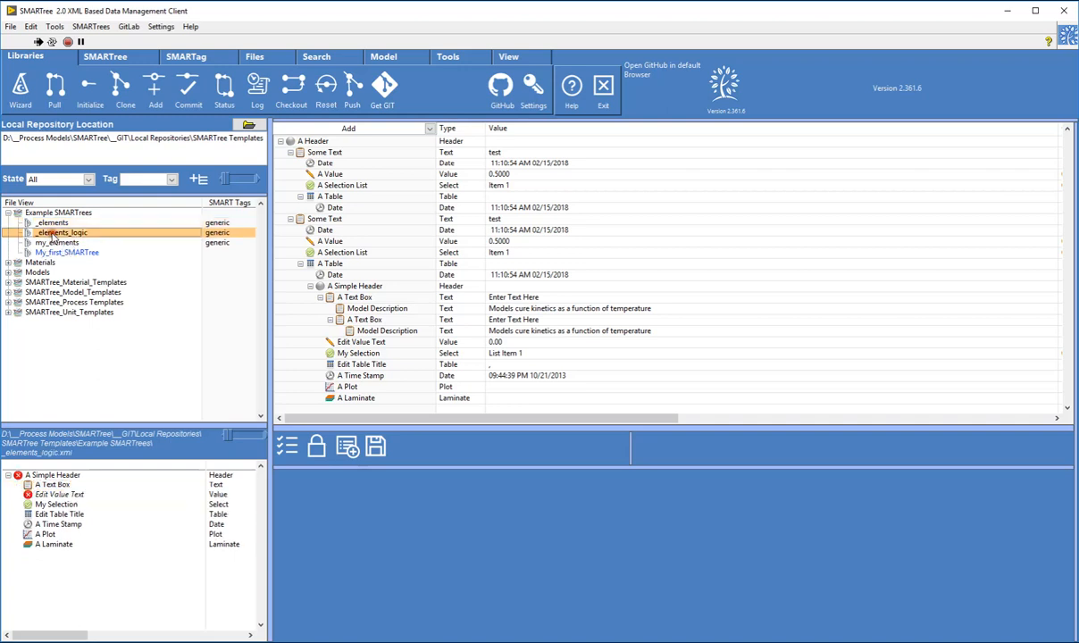
click(54, 242)
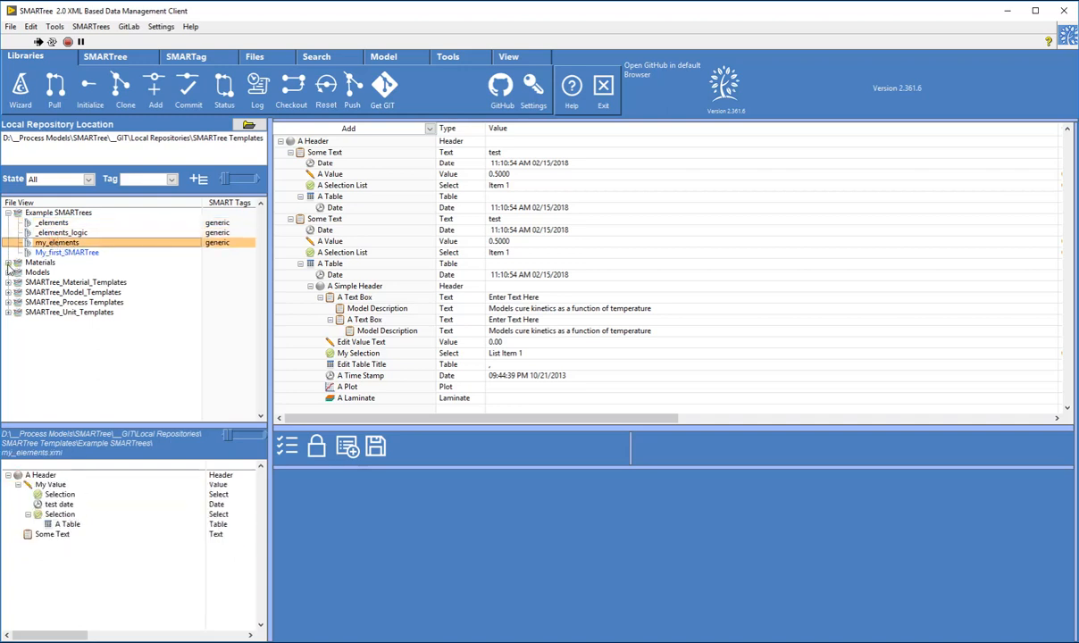
click(8, 262)
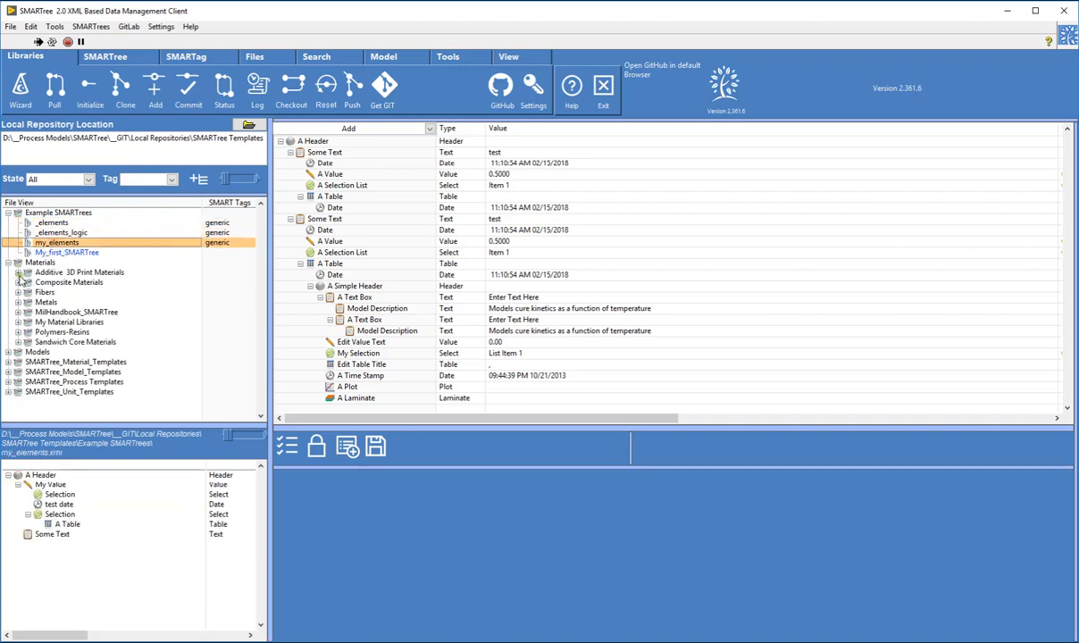
click(18, 282)
click(27, 292)
click(63, 302)
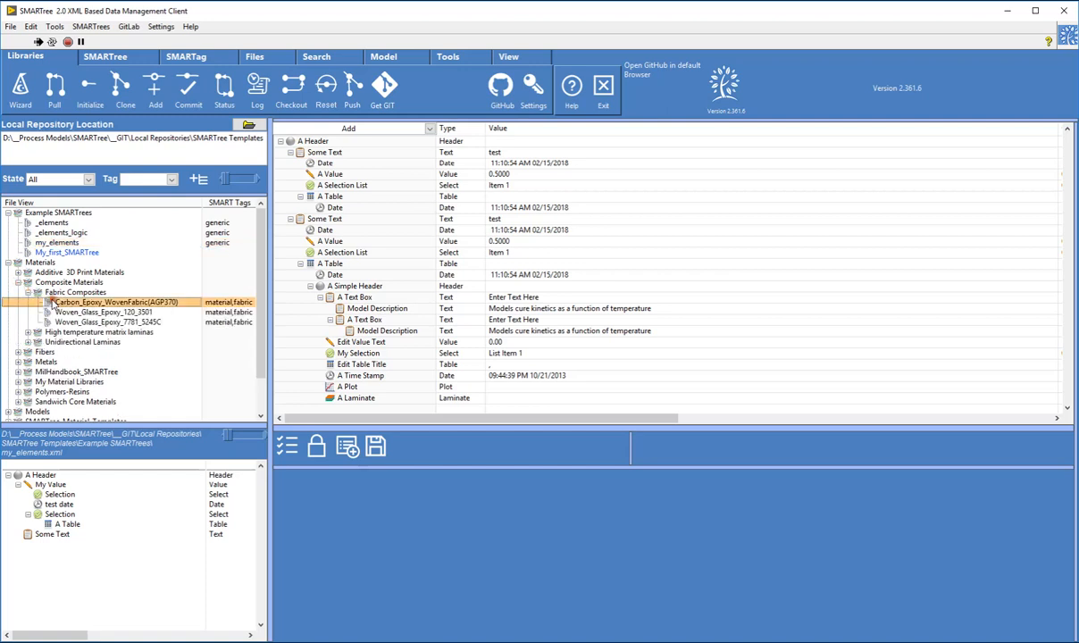
click(28, 283)
click(8, 262)
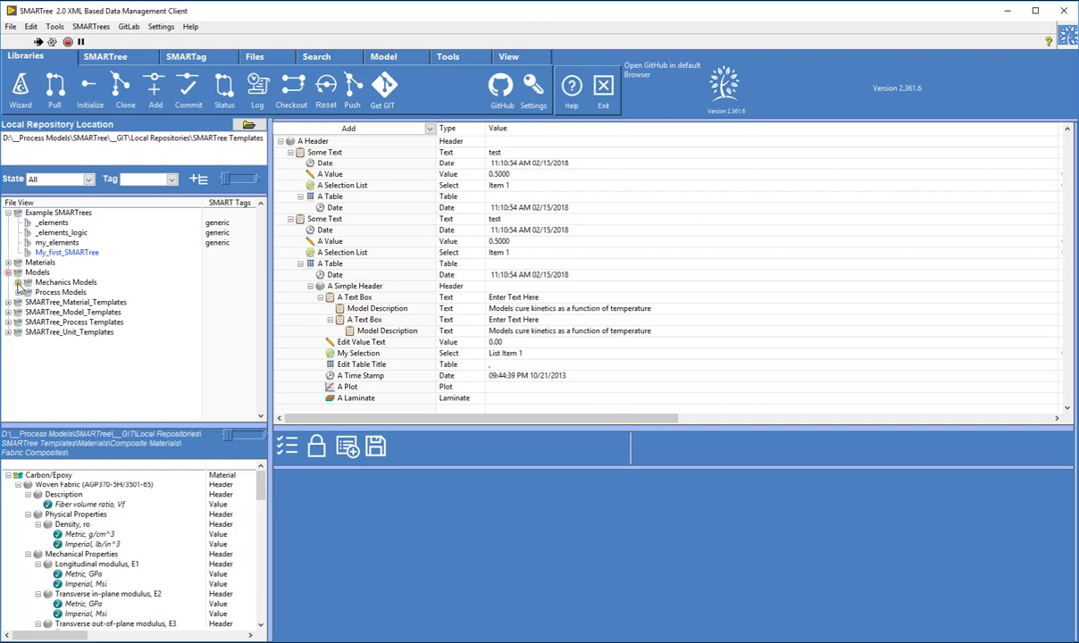
Preview several Mechanics Models files, including the thick-walled cylinder and thin plate models, and collapse the Models folder.
click(8, 273)
click(66, 292)
click(55, 312)
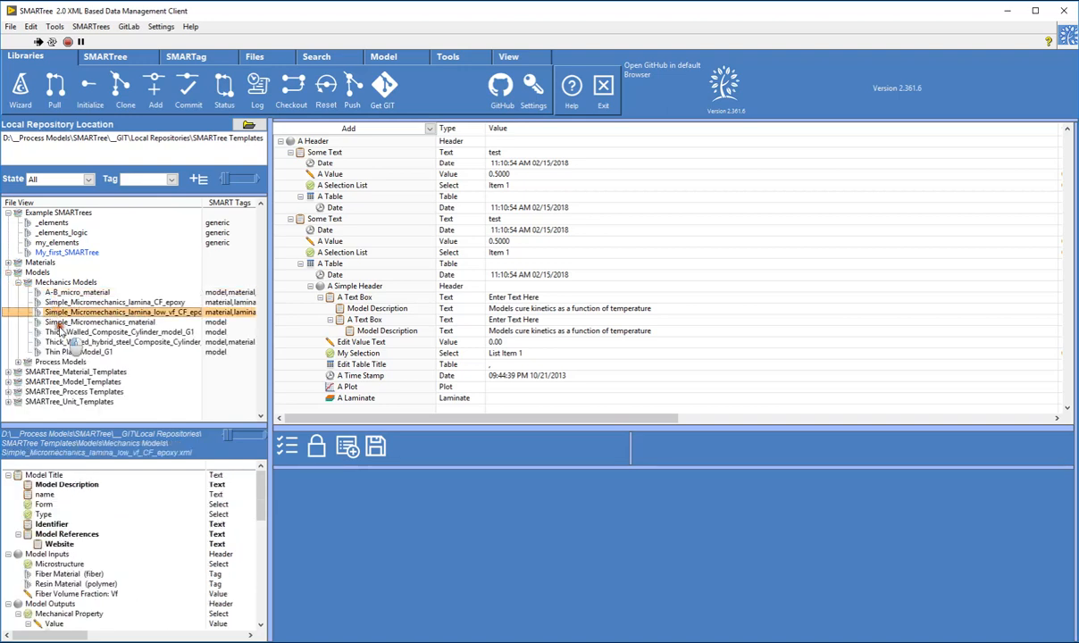
click(60, 332)
click(60, 342)
click(61, 352)
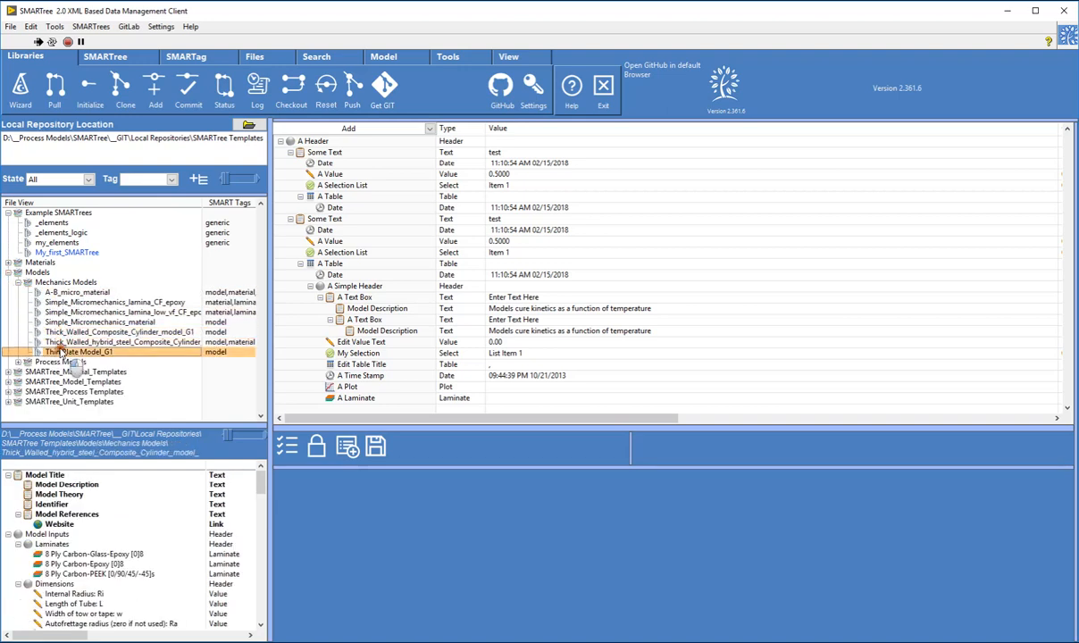
click(18, 282)
click(7, 273)
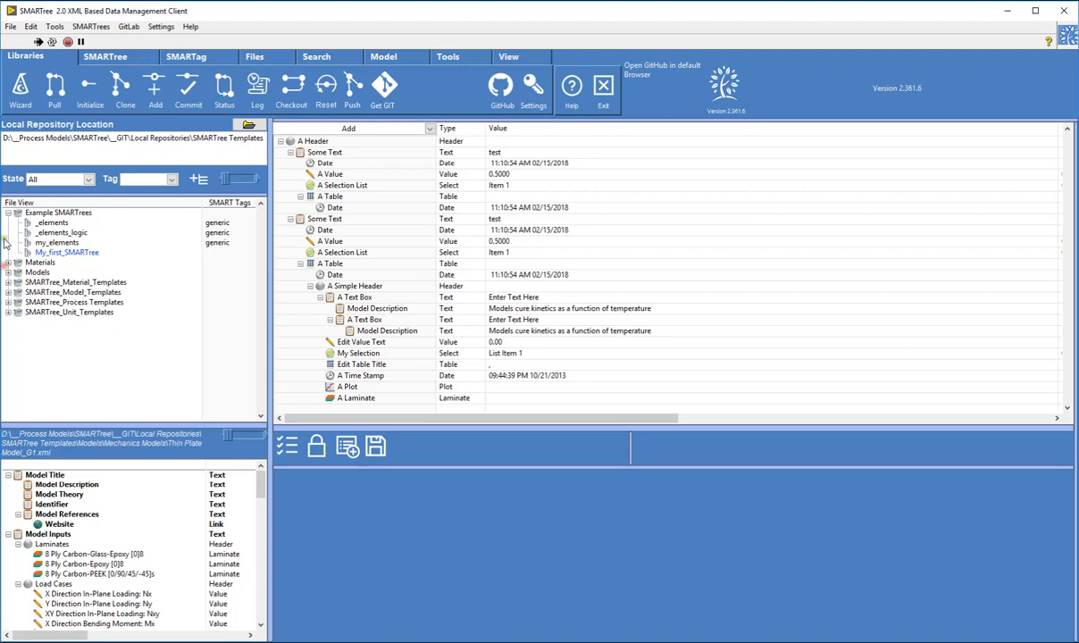
Insert the entire _elements library file as a child of A Header.
click(43, 223)
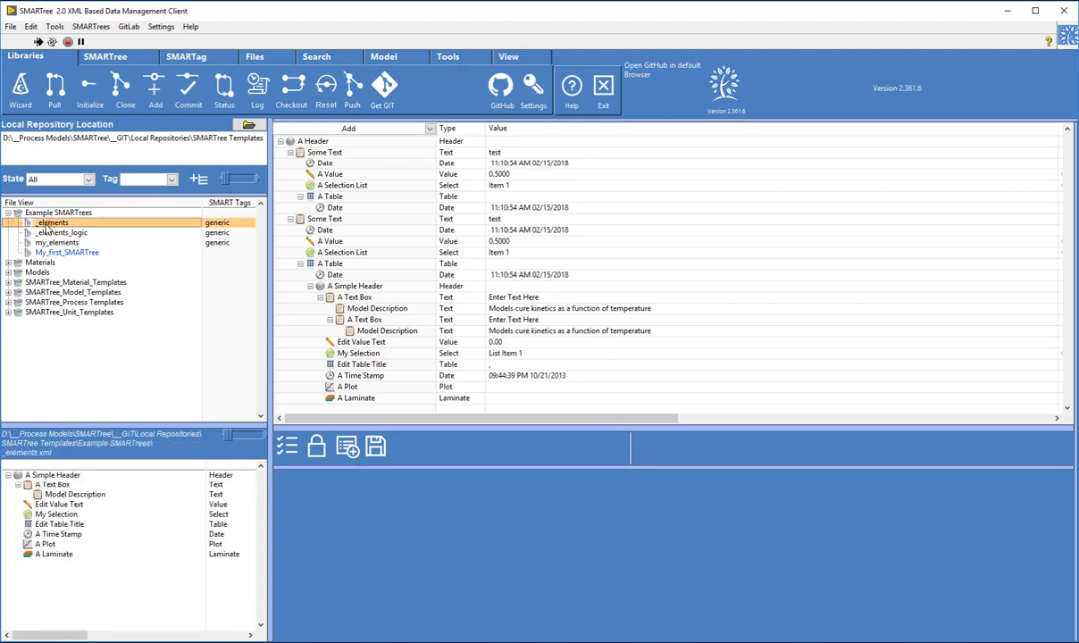
drag(45, 223, 299, 142)
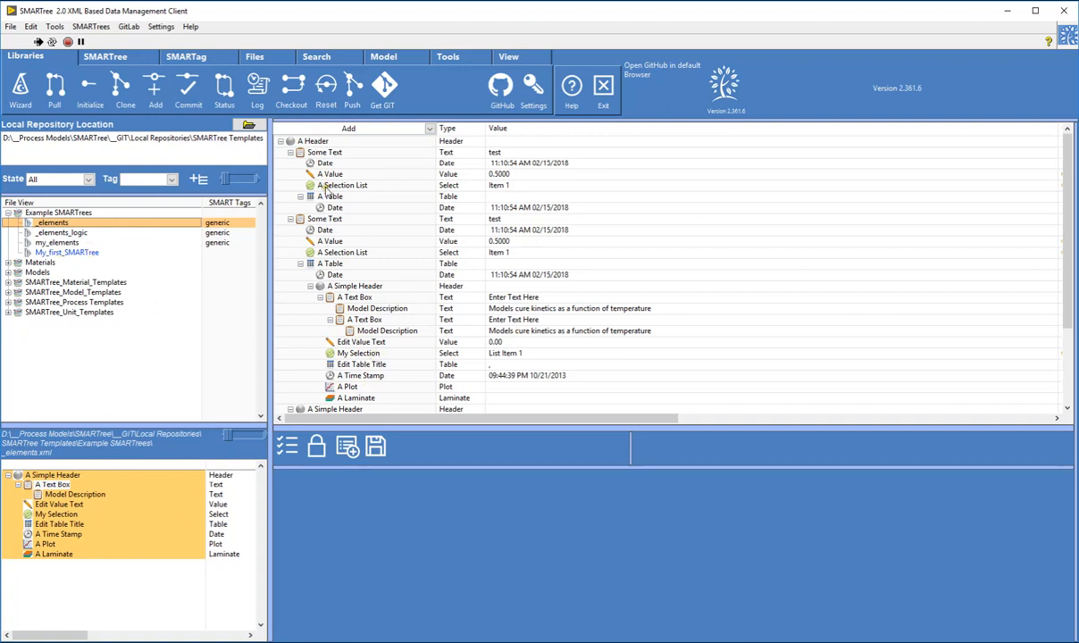
click(412, 237)
Display the local repository's Git status.
click(85, 57)
click(61, 57)
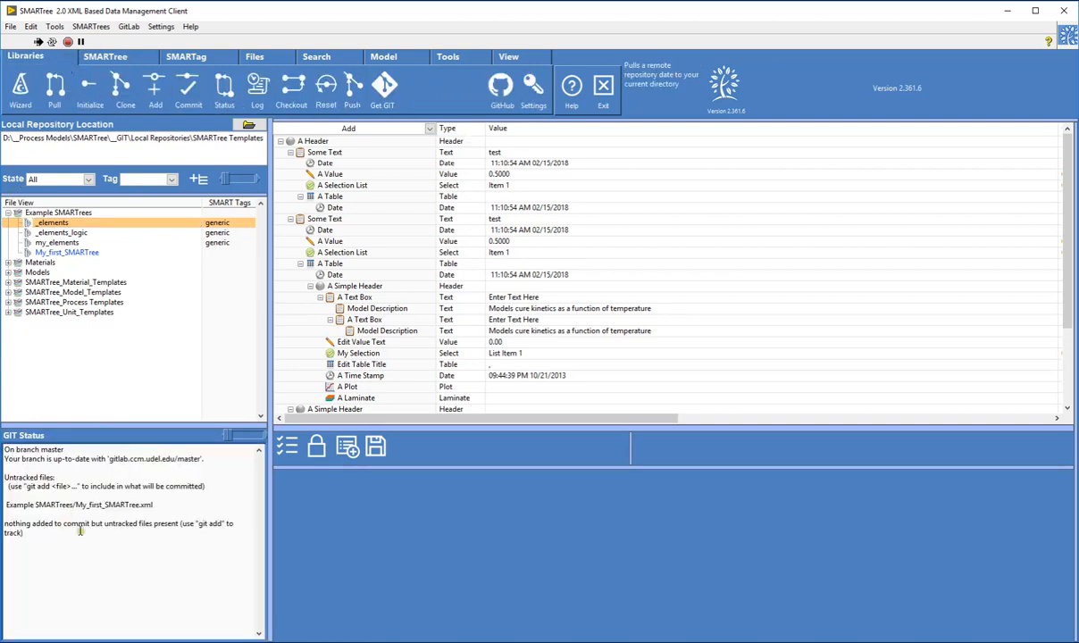